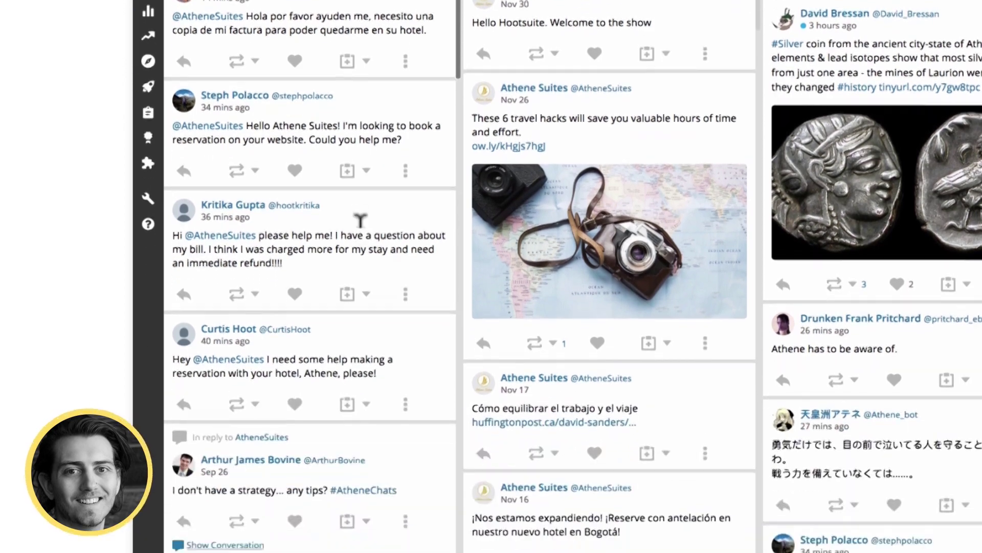
Show the conversation behind the #AtheneChats mention asking for strategy tips in the Mentions stream.
{"action": "scroll", "coordinate": [360, 220], "scroll_direction": "down", "scroll_amount": 3}
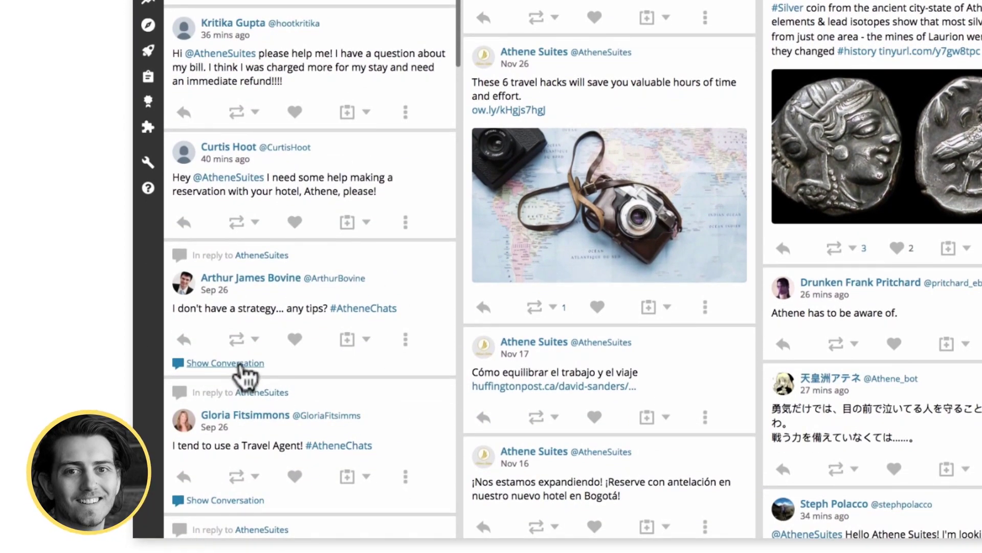
{"action": "left_click", "coordinate": [239, 364]}
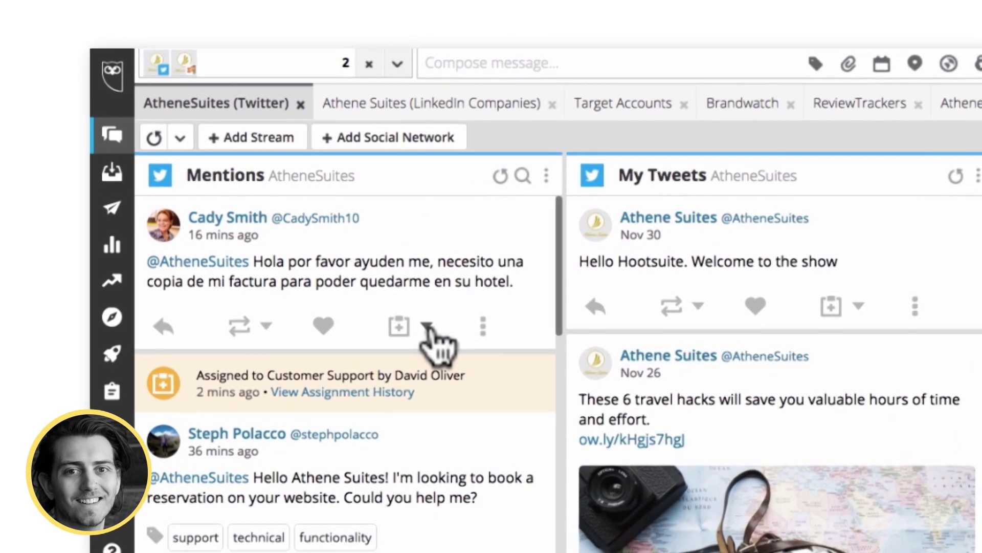
Assign the Spanish-language invoice mention to Customer Support with the note "Spanish request".
{"action": "left_click", "coordinate": [420, 317]}
{"action": "left_click", "coordinate": [462, 354]}
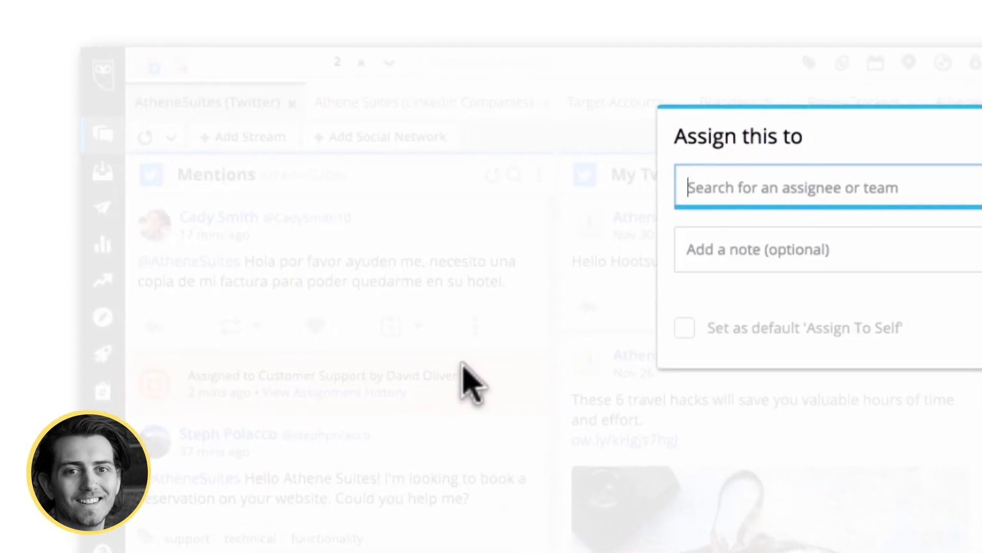
{"action": "left_click", "coordinate": [521, 167]}
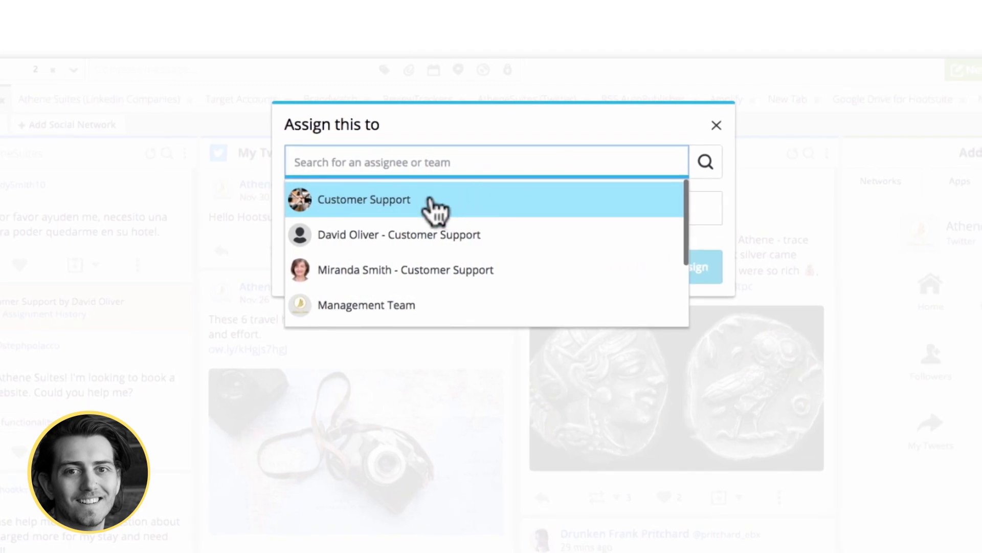
{"action": "left_click", "coordinate": [432, 201]}
{"action": "left_click", "coordinate": [430, 207]}
{"action": "type", "text": "Spanish request"}
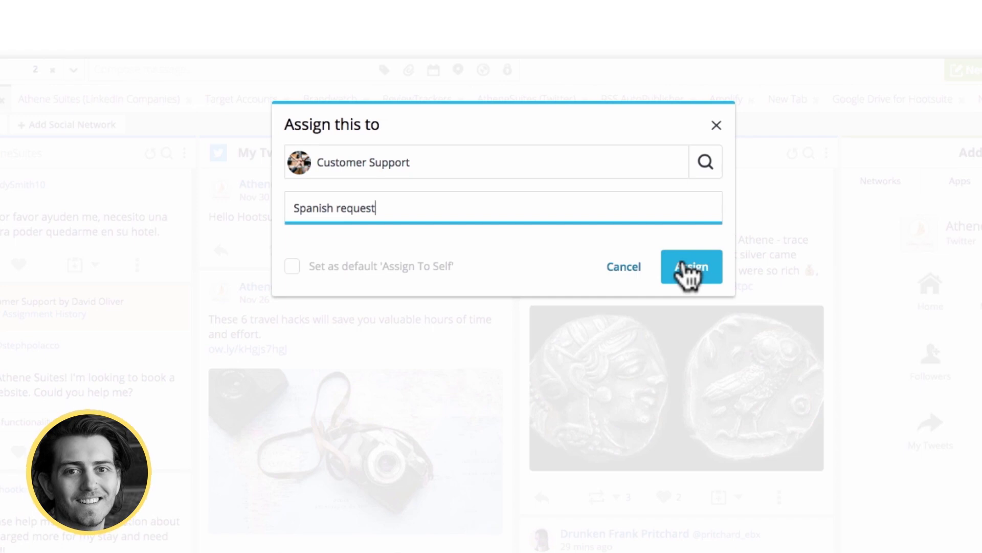
{"action": "left_click", "coordinate": [684, 265]}
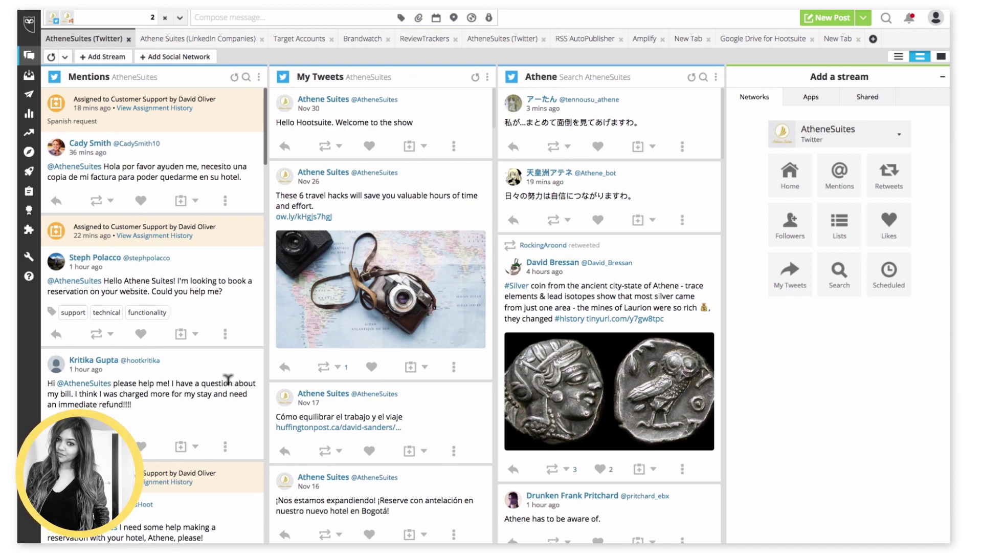
Assign the mention about a billing question and immediate refund to Customer Support without a note.
{"action": "scroll", "coordinate": [225, 394], "scroll_direction": "down", "scroll_amount": 2}
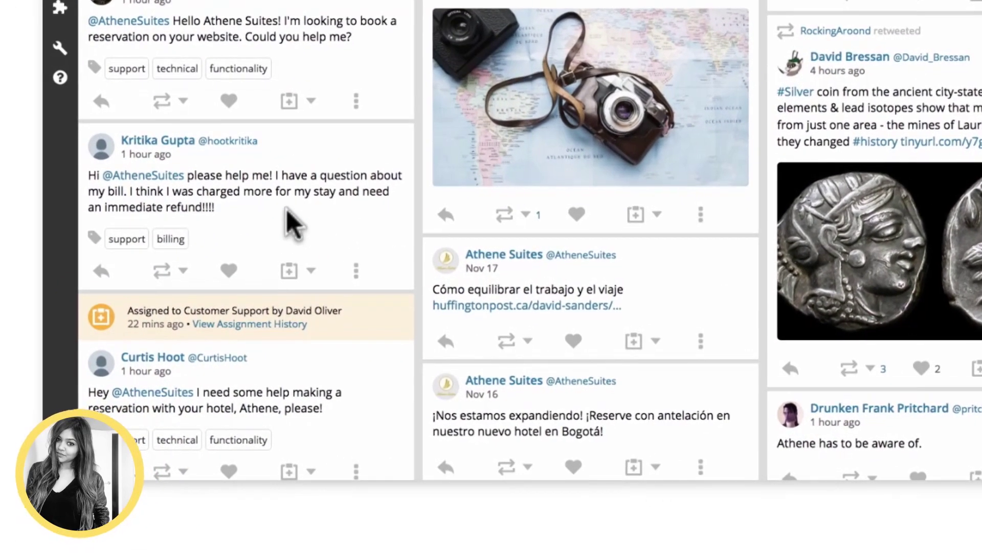
{"action": "left_click", "coordinate": [312, 271]}
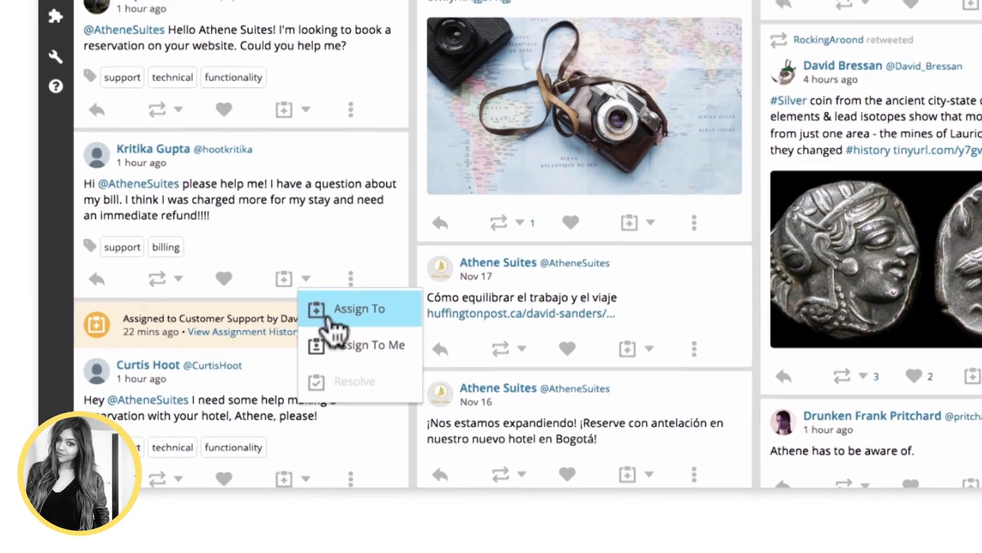
{"action": "left_click", "coordinate": [335, 307]}
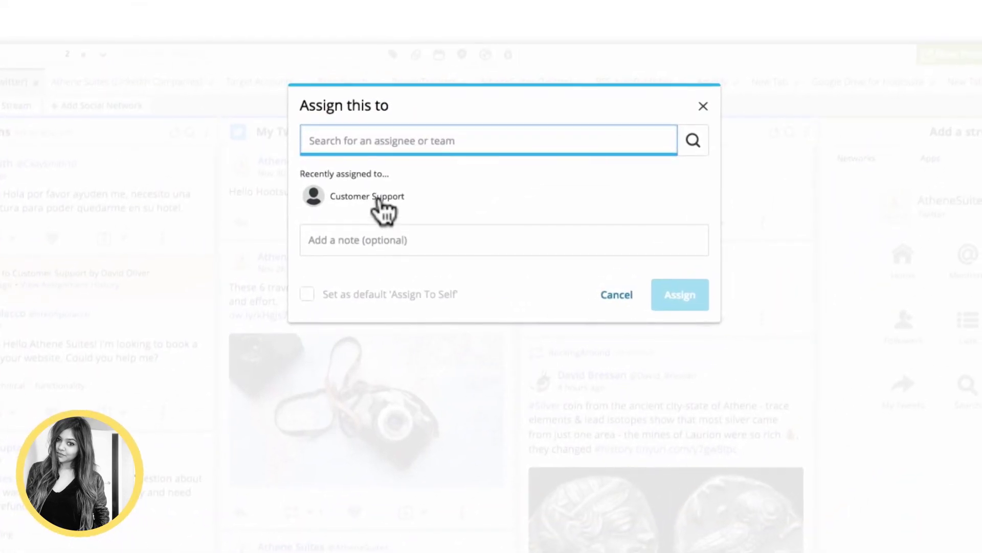
{"action": "left_click", "coordinate": [379, 200]}
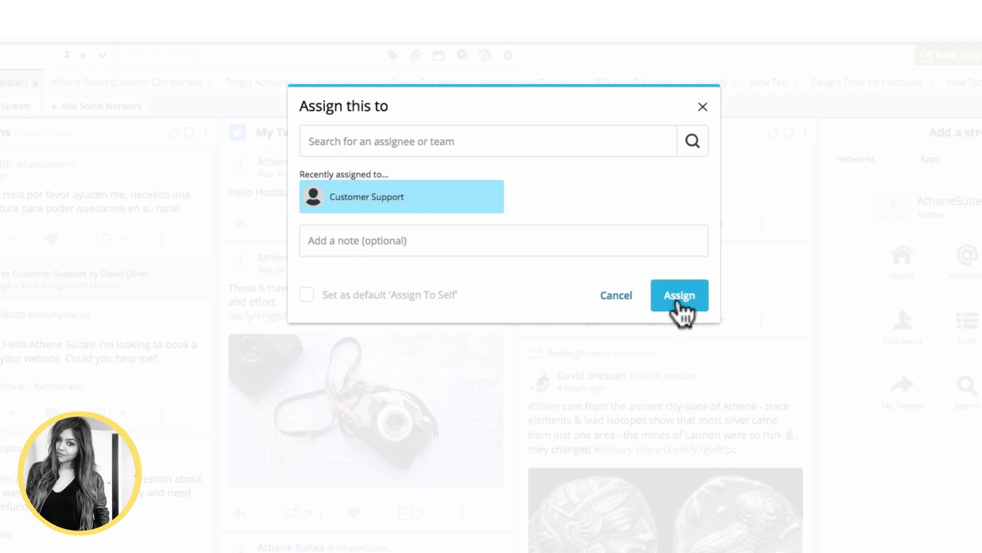
{"action": "left_click", "coordinate": [679, 299]}
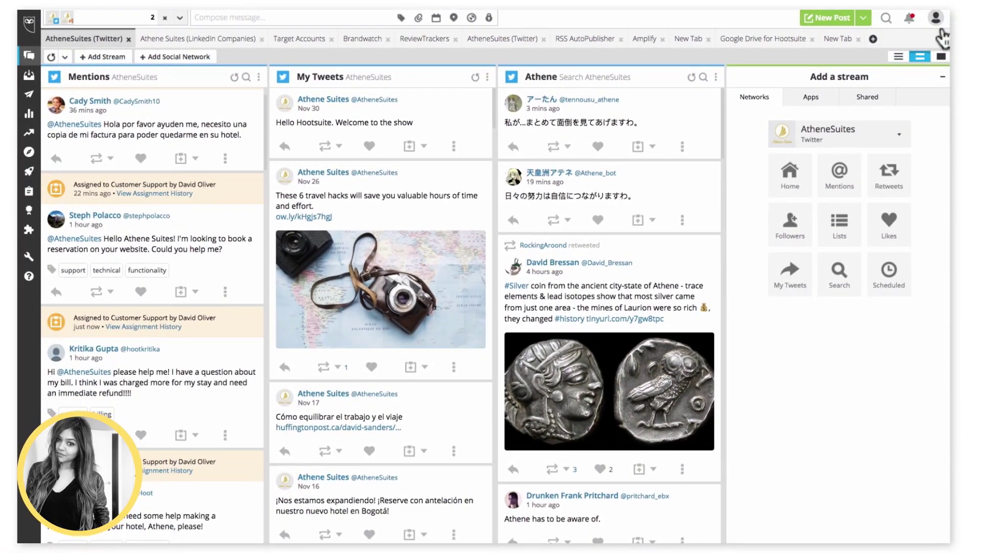
Review the "Customer Support - Assignments" automation rule of the Athene Suites Bahamas organization and return to the streams.
{"action": "left_click", "coordinate": [935, 19]}
{"action": "left_click", "coordinate": [848, 57]}
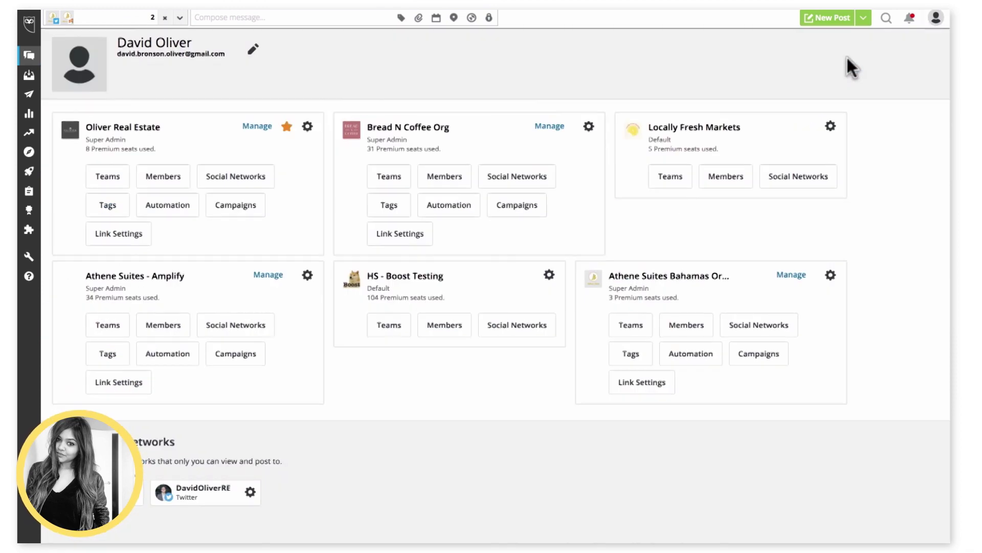
{"action": "left_click", "coordinate": [691, 354]}
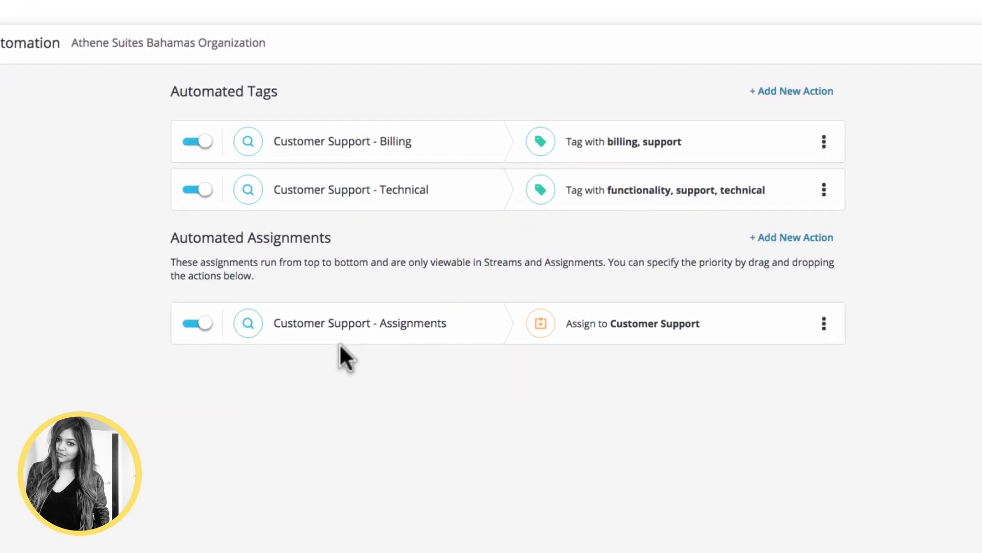
{"action": "left_click", "coordinate": [824, 329]}
{"action": "left_click", "coordinate": [807, 355]}
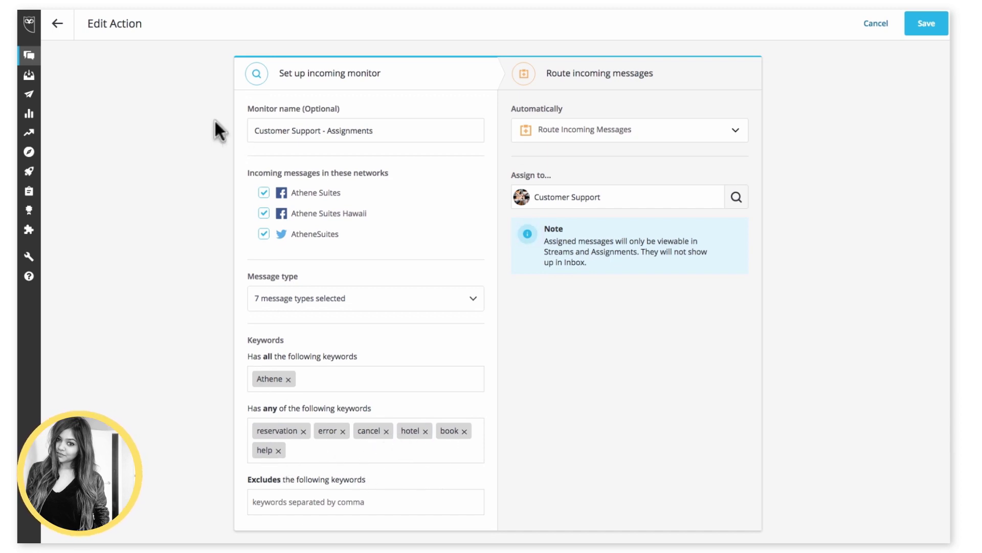
{"action": "left_click", "coordinate": [58, 24]}
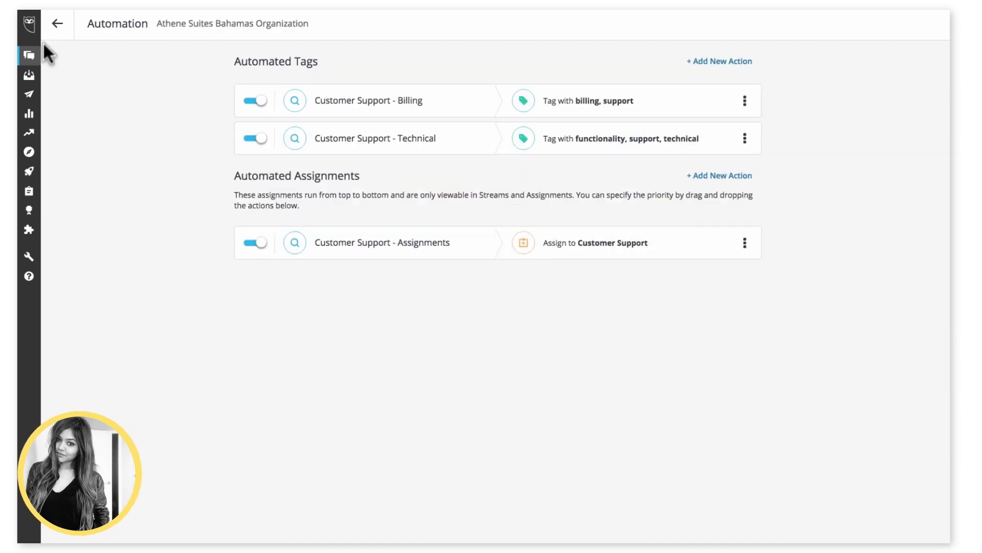
{"action": "left_click", "coordinate": [38, 59]}
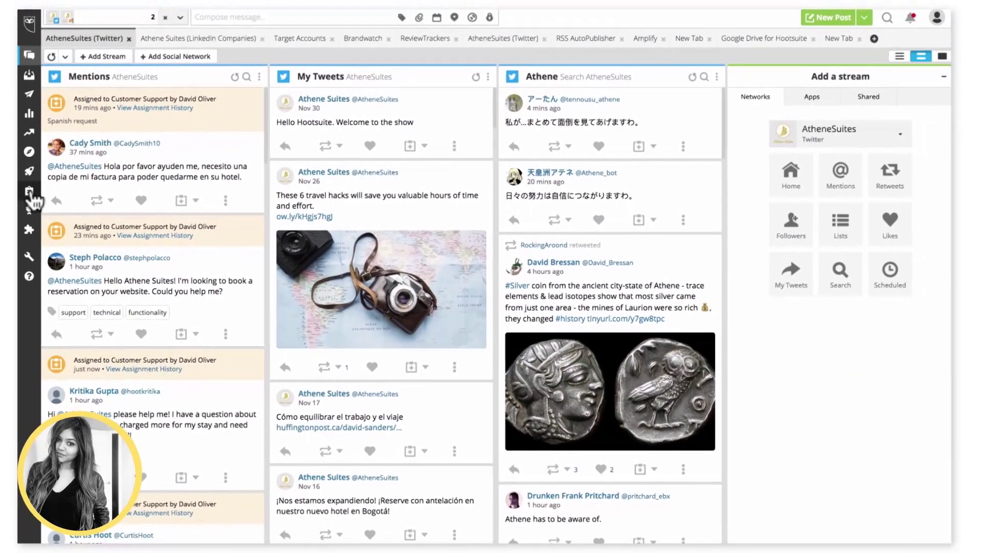
Open the Assignments section to view the assigned messages.
{"action": "mouse_move", "coordinate": [33, 201]}
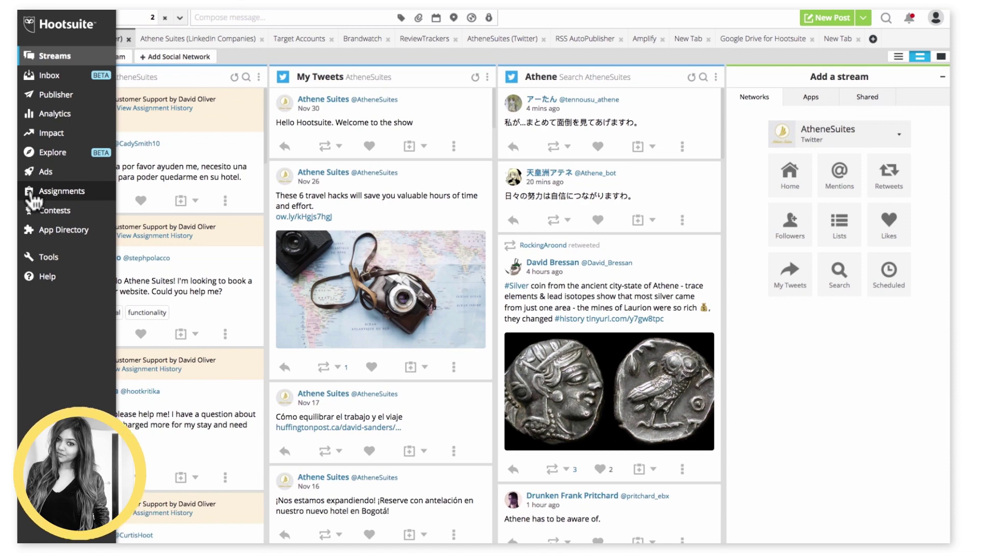
{"action": "left_click", "coordinate": [31, 193]}
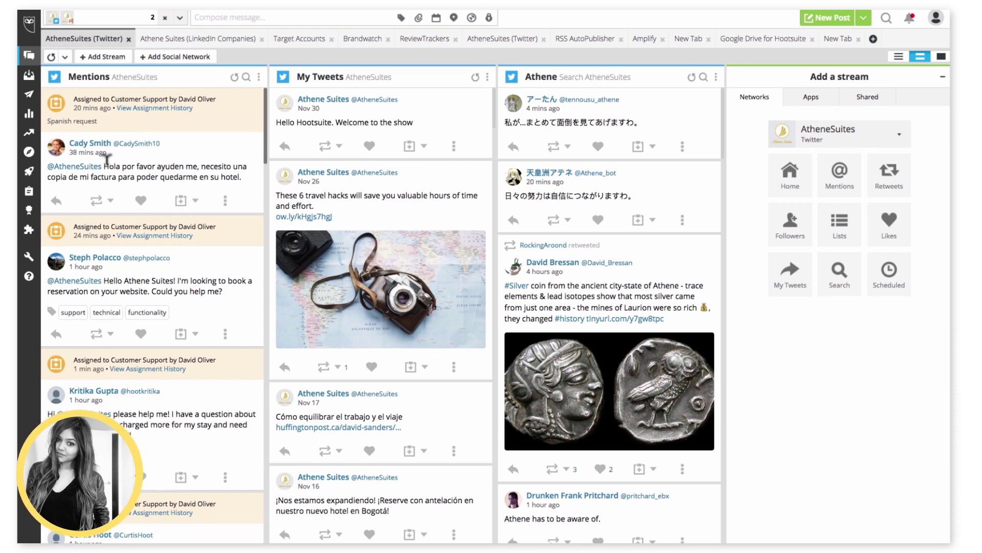
Reassign the Spanish-language invoice mention to the "Multilingual Support - Spanish" team.
{"action": "left_click", "coordinate": [196, 200]}
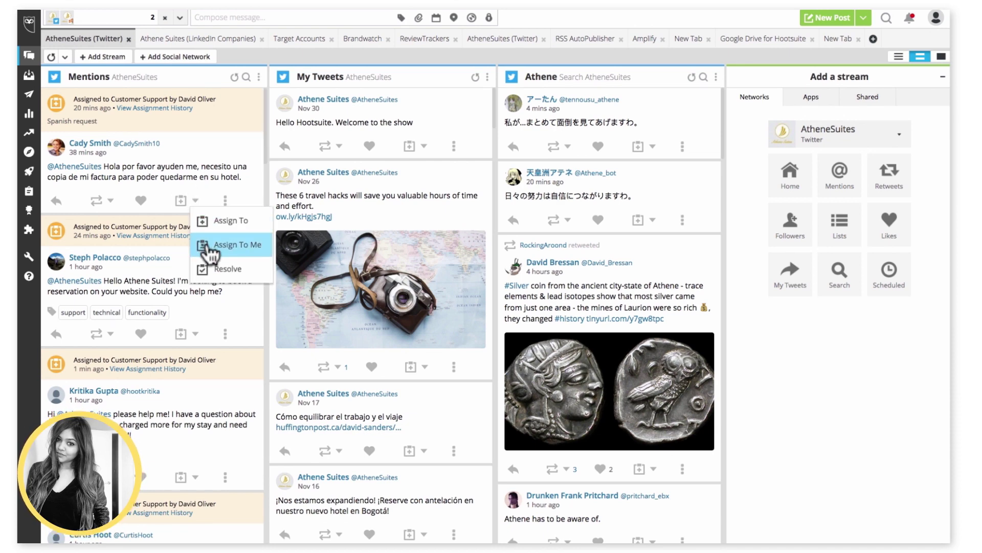
{"action": "left_click", "coordinate": [203, 220]}
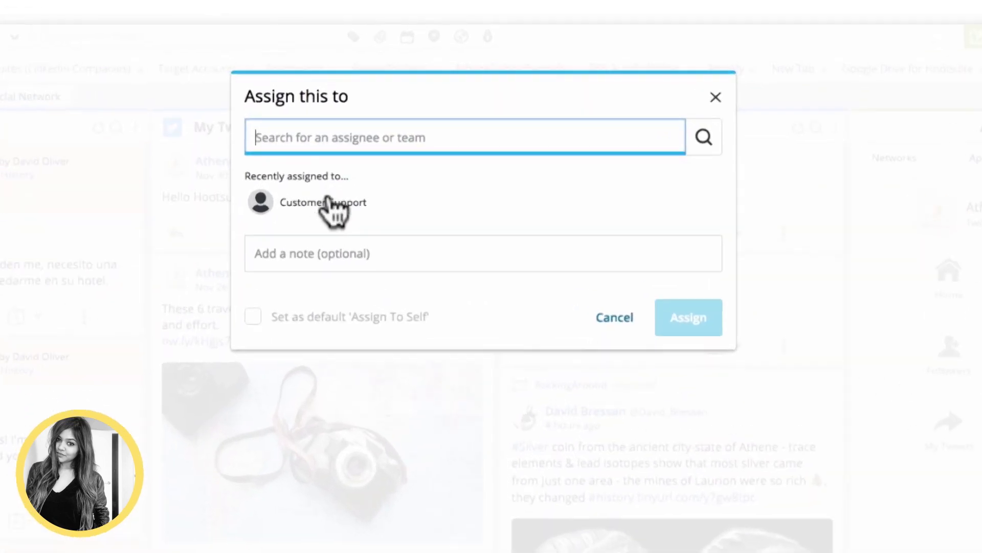
{"action": "type", "text": "mu"}
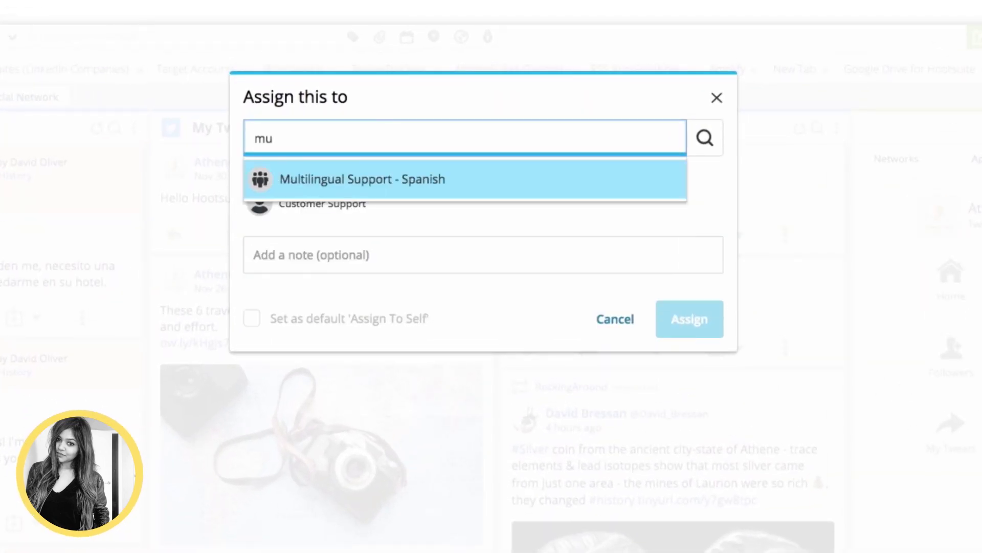
{"action": "left_click", "coordinate": [373, 180]}
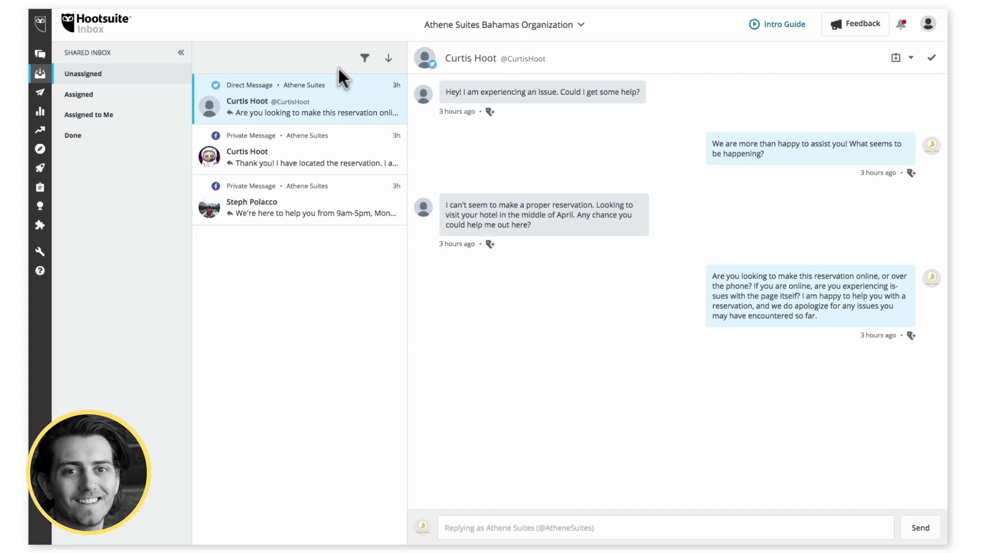
View the Facebook private message about a reservation in the shared inbox and open the organization selector.
{"action": "left_click", "coordinate": [312, 136]}
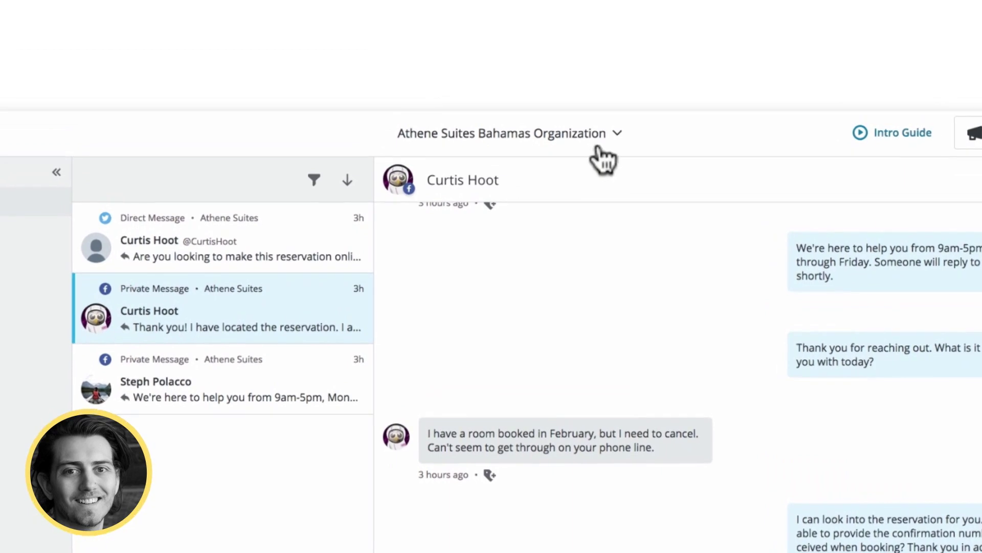
{"action": "left_click", "coordinate": [603, 142]}
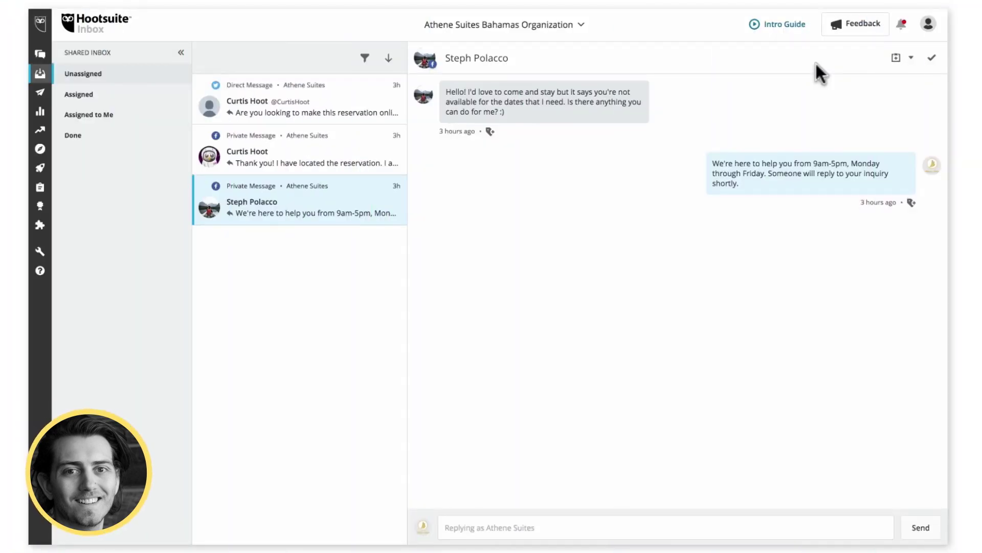
Assign the private message about unavailable dates to yourself and show the conversations assigned to you.
{"action": "left_click", "coordinate": [912, 59]}
{"action": "left_click", "coordinate": [902, 105]}
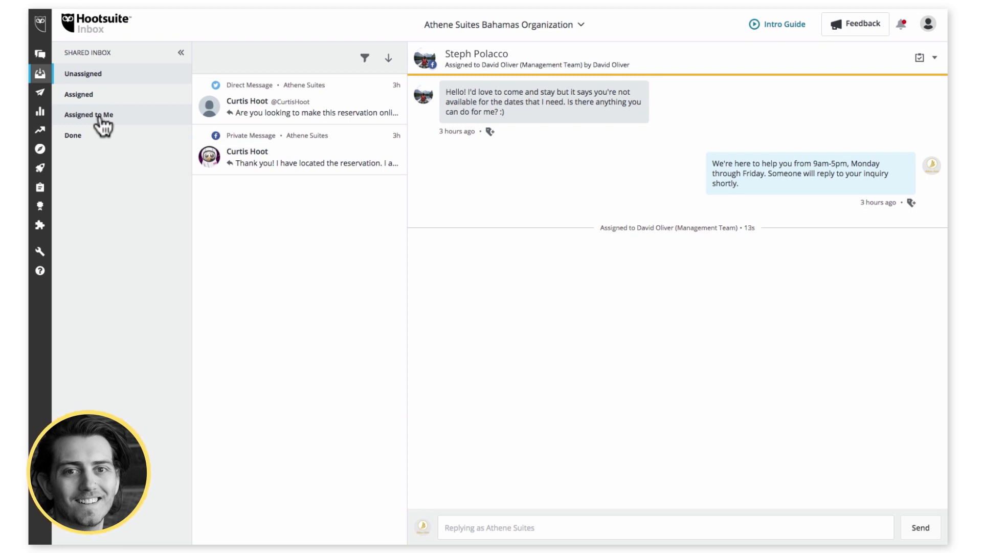
{"action": "left_click", "coordinate": [102, 117]}
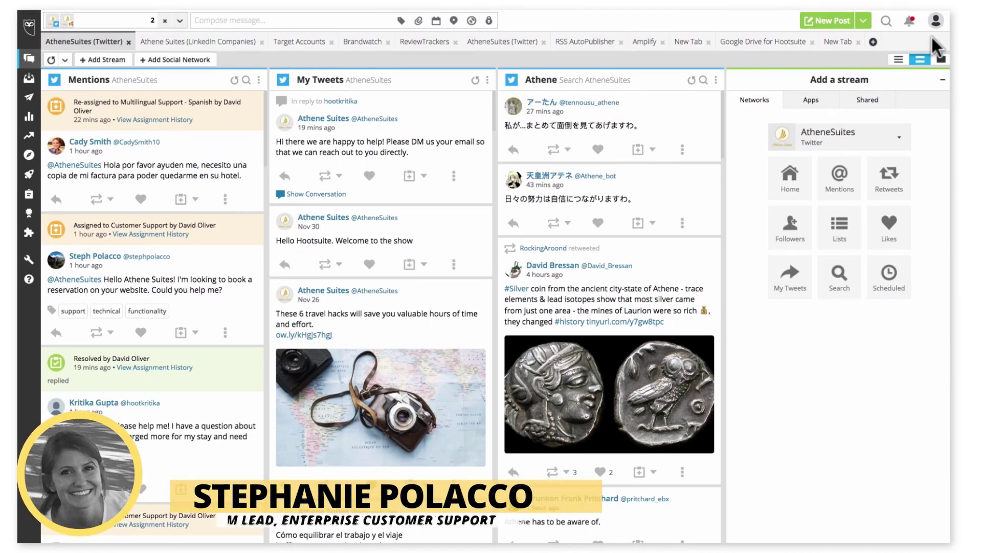
Open the tag management page of the Athene Suites Bahamas organization.
{"action": "left_click", "coordinate": [934, 34]}
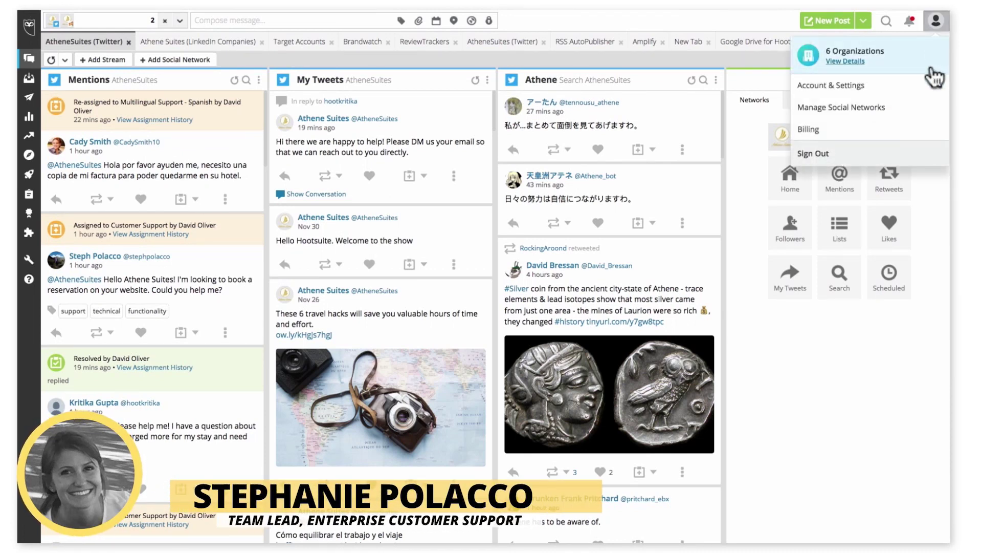
{"action": "left_click", "coordinate": [925, 109]}
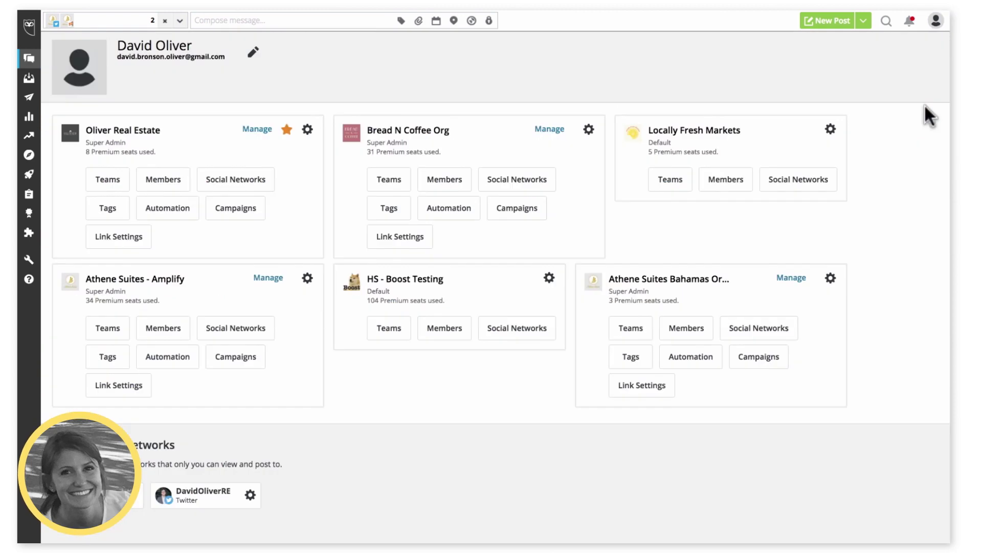
{"action": "left_click", "coordinate": [639, 352]}
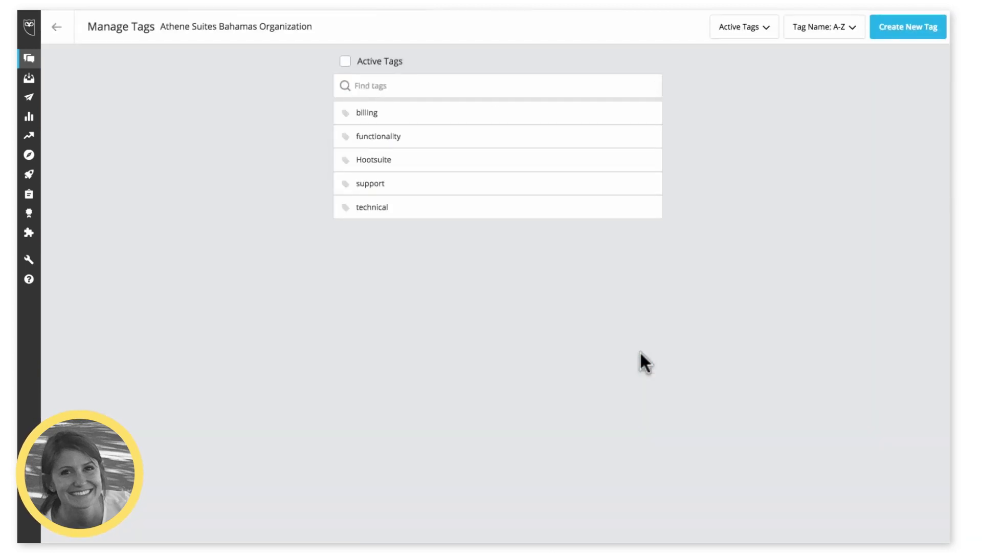
View the forms for creating a single tag and a batch of tags, and cancel without creating any.
{"action": "left_click", "coordinate": [919, 32]}
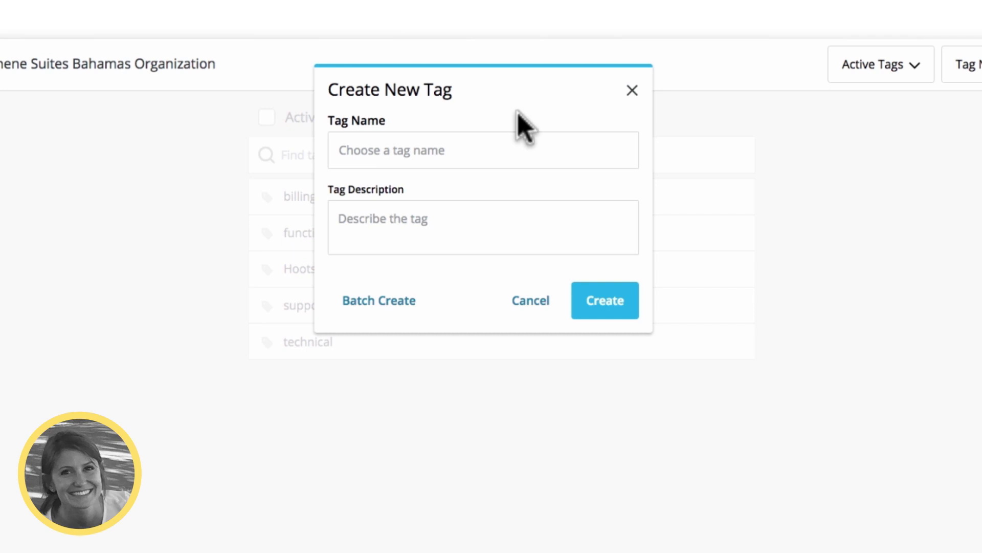
{"action": "left_click", "coordinate": [404, 303]}
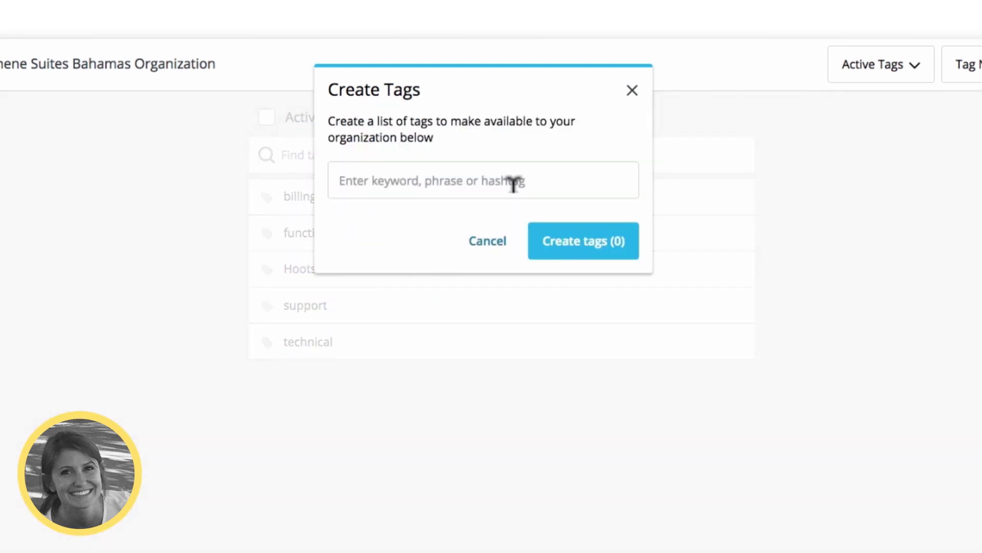
{"action": "left_click", "coordinate": [495, 250]}
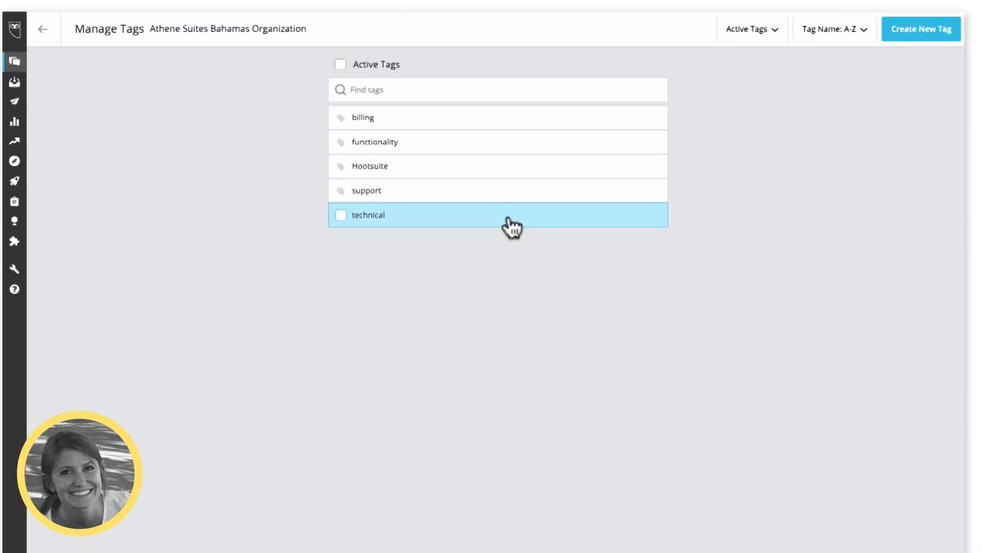
View the details of the "technical" tag, close them and return to the organizations overview.
{"action": "left_click", "coordinate": [508, 220]}
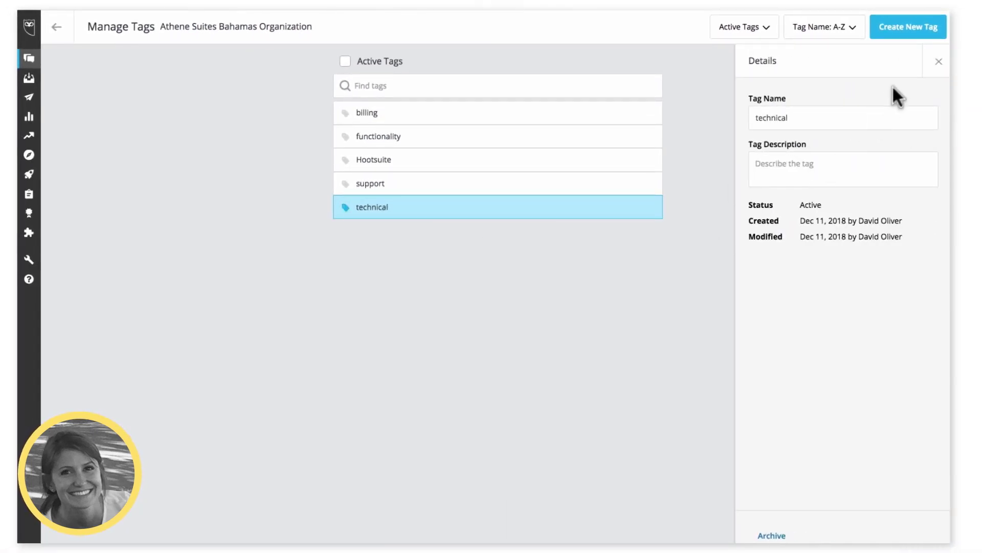
{"action": "left_click", "coordinate": [938, 63]}
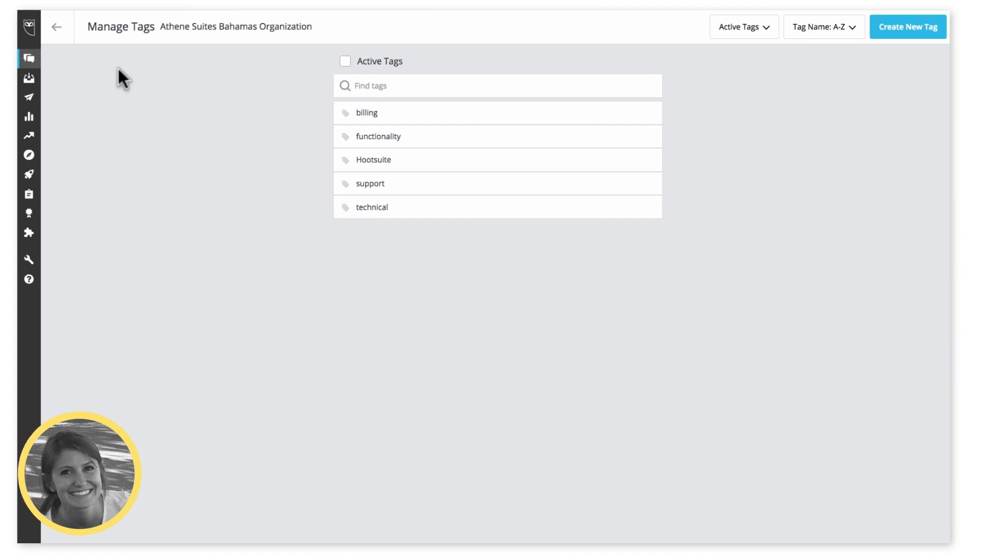
{"action": "left_click", "coordinate": [57, 27]}
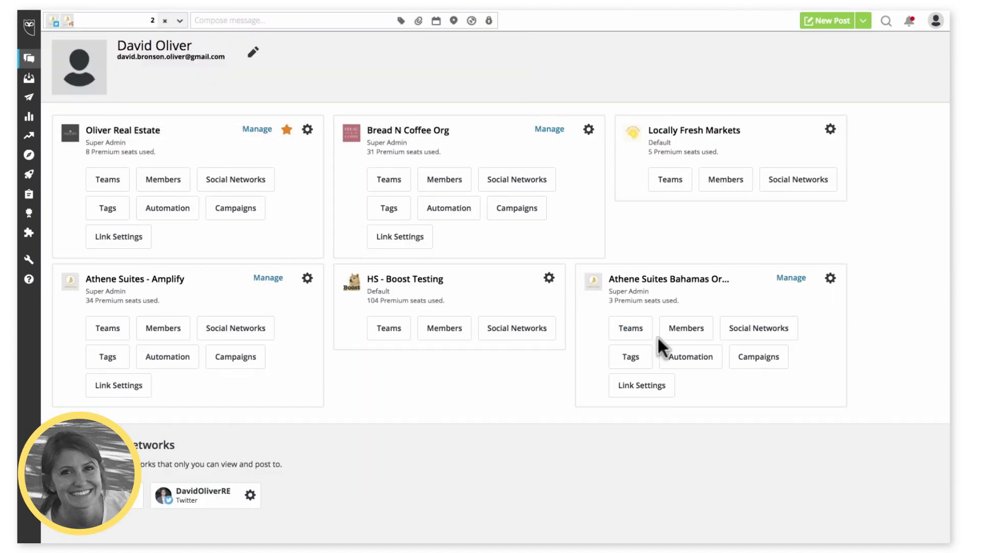
Open the Athene Suites Bahamas automations and view the Customer Support - Technical tagging action's settings, including its selected message types.
{"action": "left_click", "coordinate": [681, 361]}
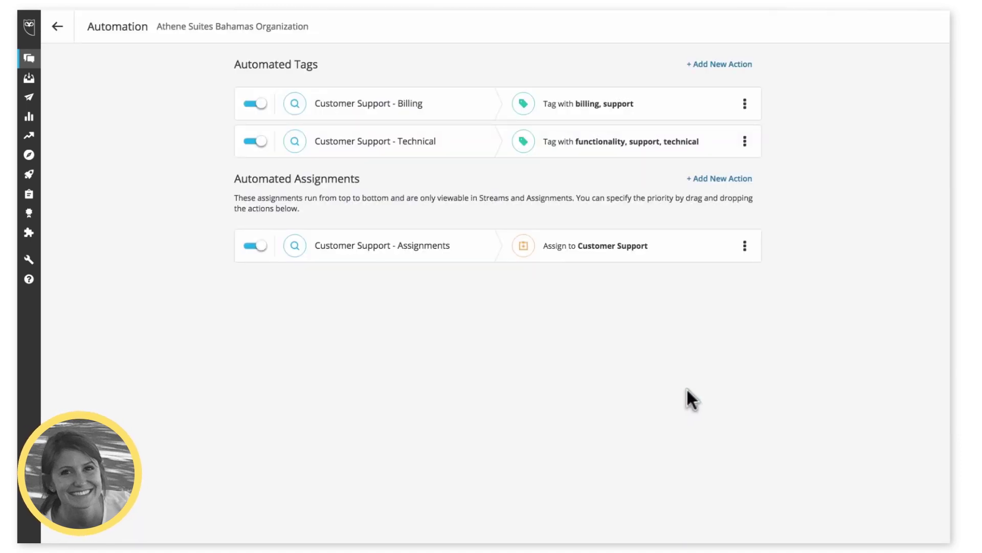
{"action": "left_click", "coordinate": [745, 141]}
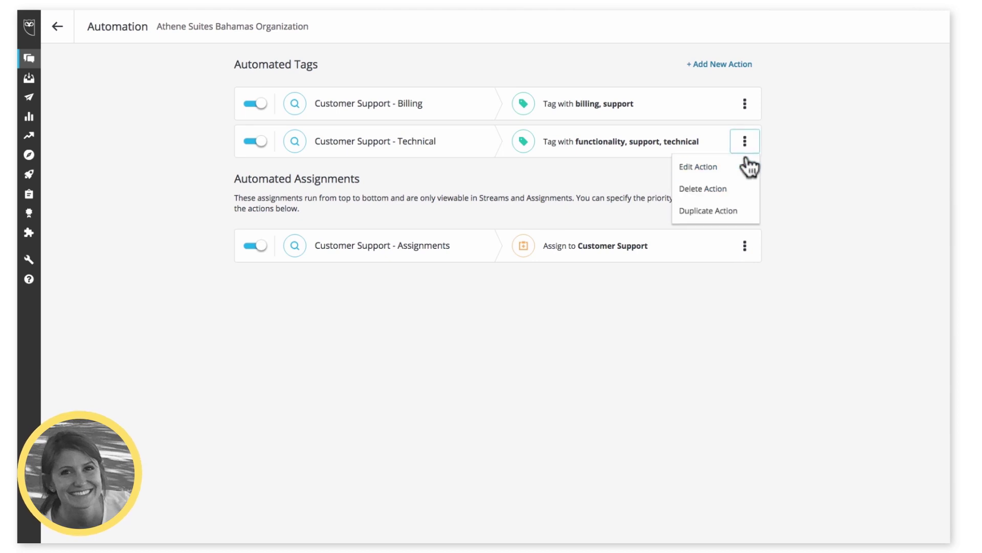
{"action": "left_click", "coordinate": [742, 163]}
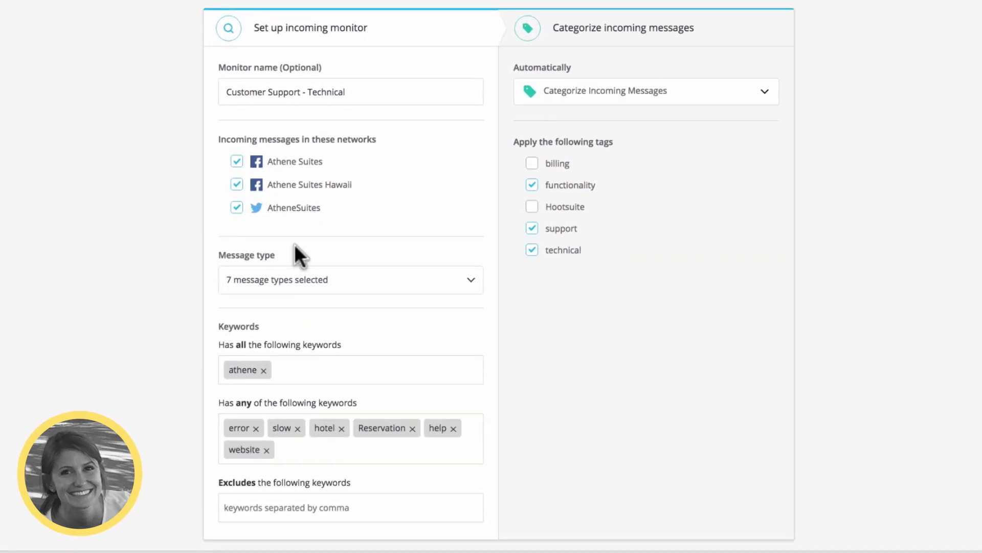
{"action": "left_click", "coordinate": [466, 281]}
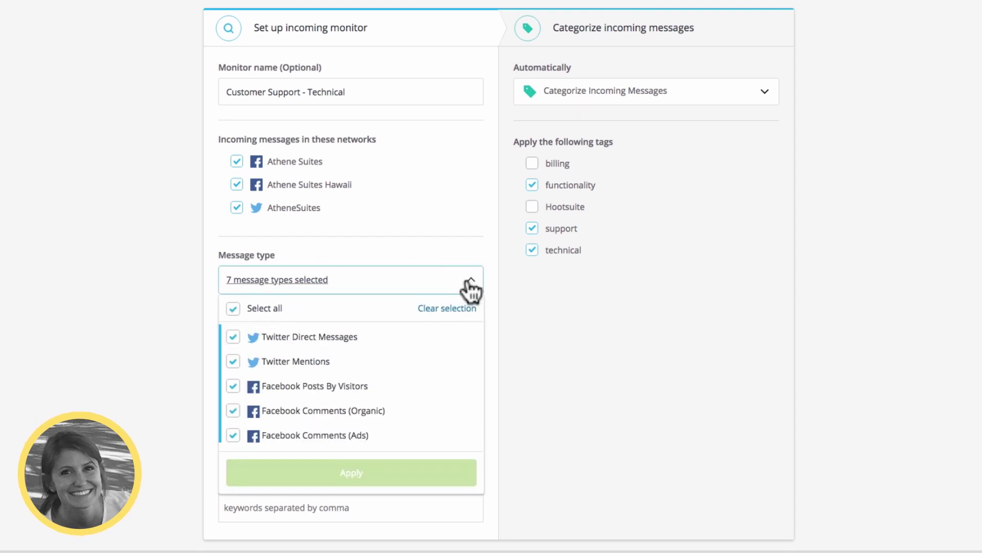
{"action": "left_click", "coordinate": [505, 350]}
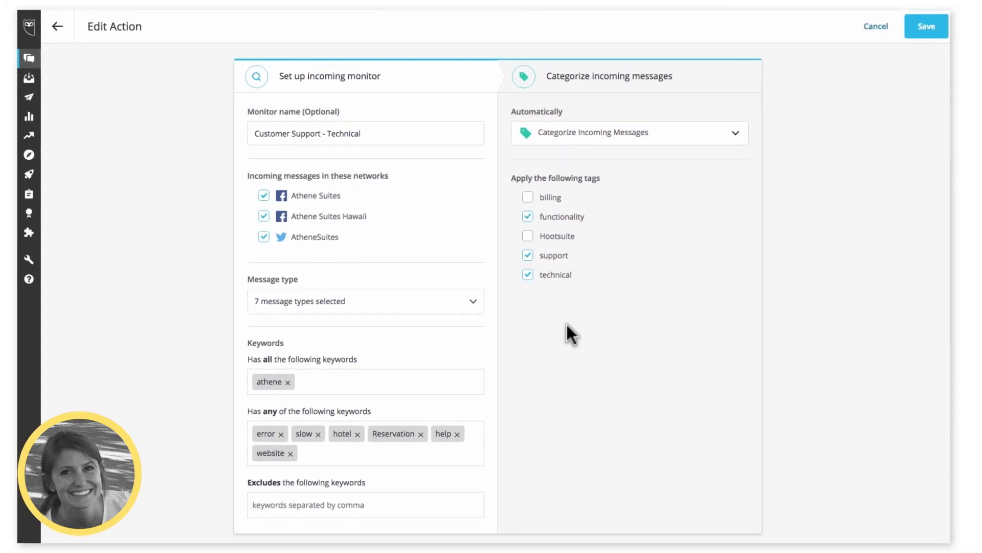
Return to the streams and look through the Athene search stream for assigned customer support messages.
{"action": "left_click", "coordinate": [29, 58]}
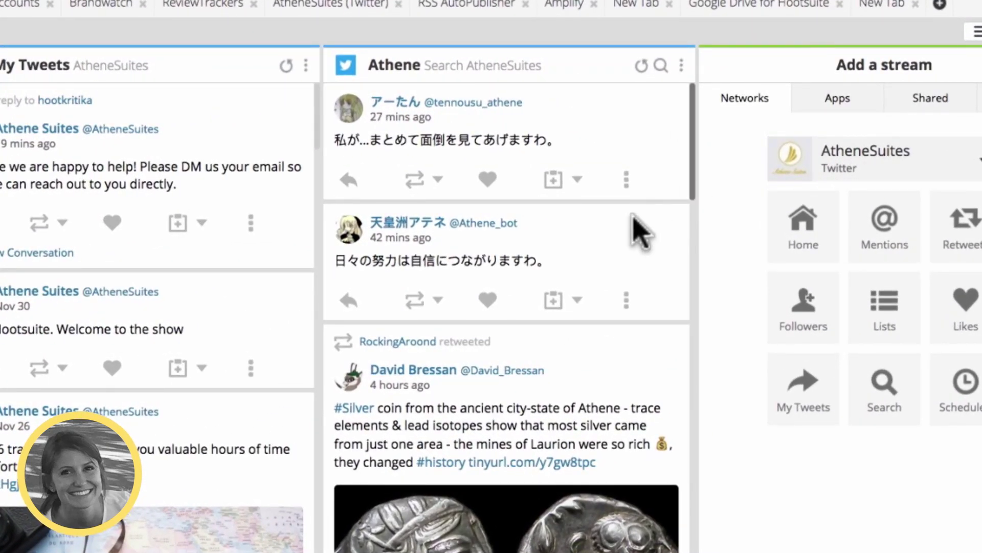
{"action": "scroll", "coordinate": [636, 324], "scroll_direction": "down", "scroll_amount": 6}
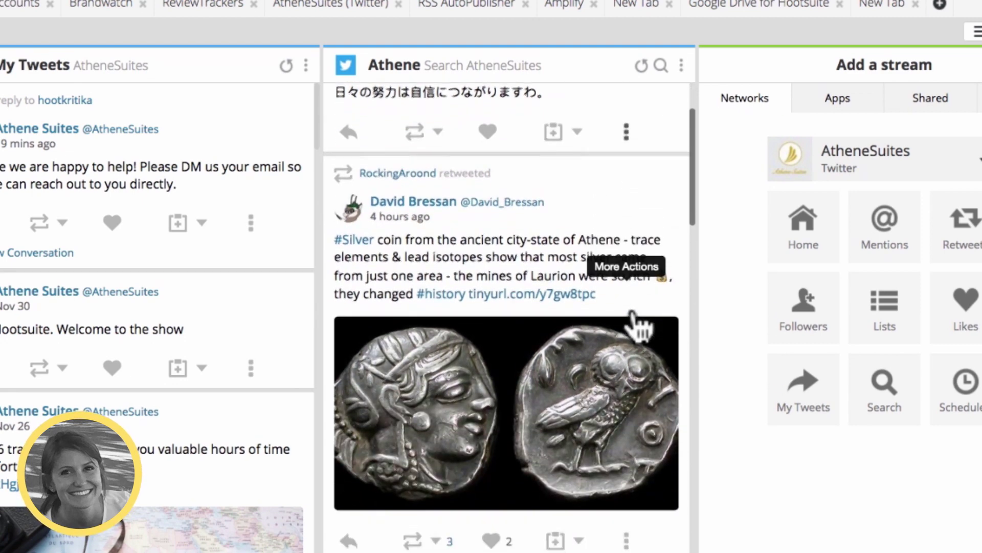
{"action": "scroll", "coordinate": [637, 327], "scroll_direction": "down", "scroll_amount": 9}
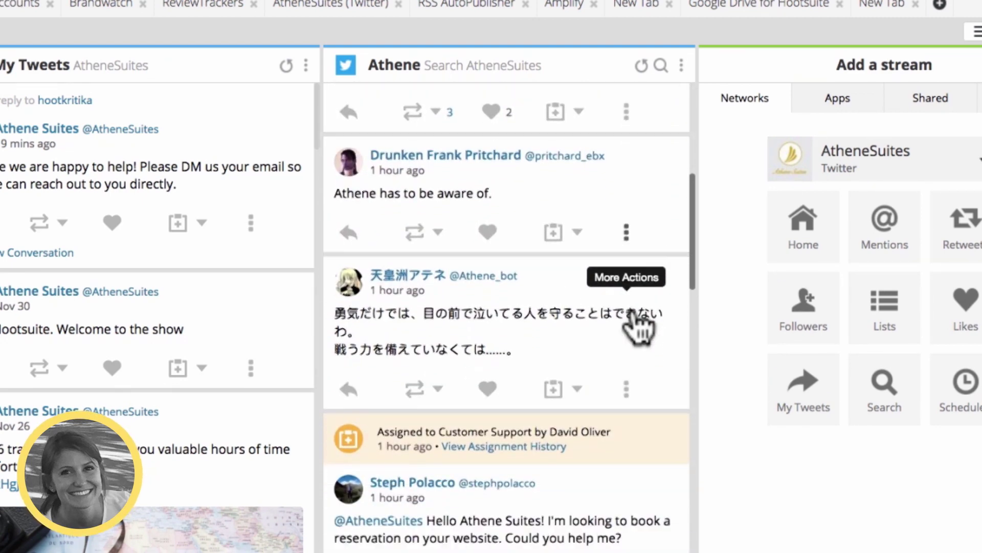
{"action": "scroll", "coordinate": [637, 323], "scroll_direction": "down", "scroll_amount": 3}
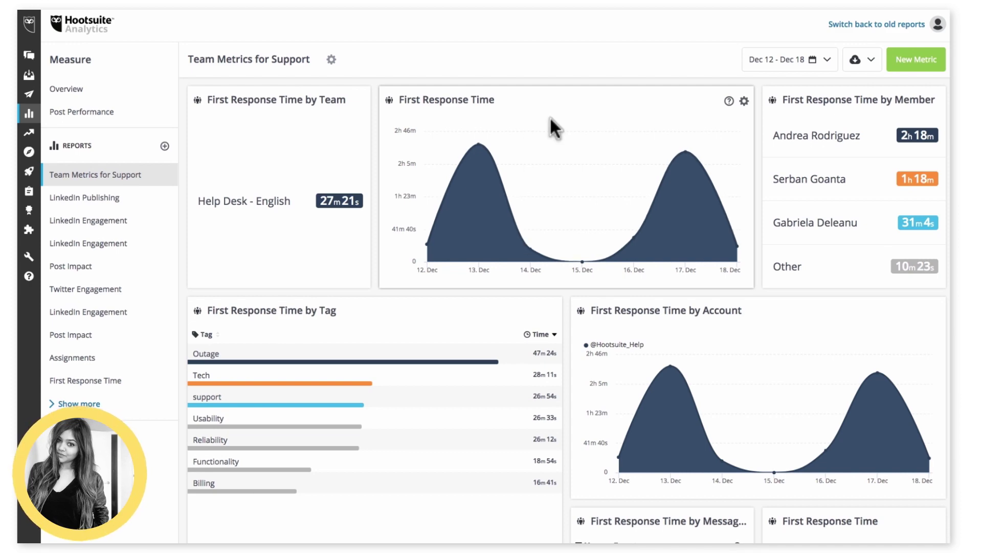
Look through the whole Team Metrics for Support report and return to the First Response Time metrics.
{"action": "scroll", "coordinate": [550, 116], "scroll_direction": "down", "scroll_amount": 1}
{"action": "scroll", "coordinate": [551, 119], "scroll_direction": "down", "scroll_amount": 1}
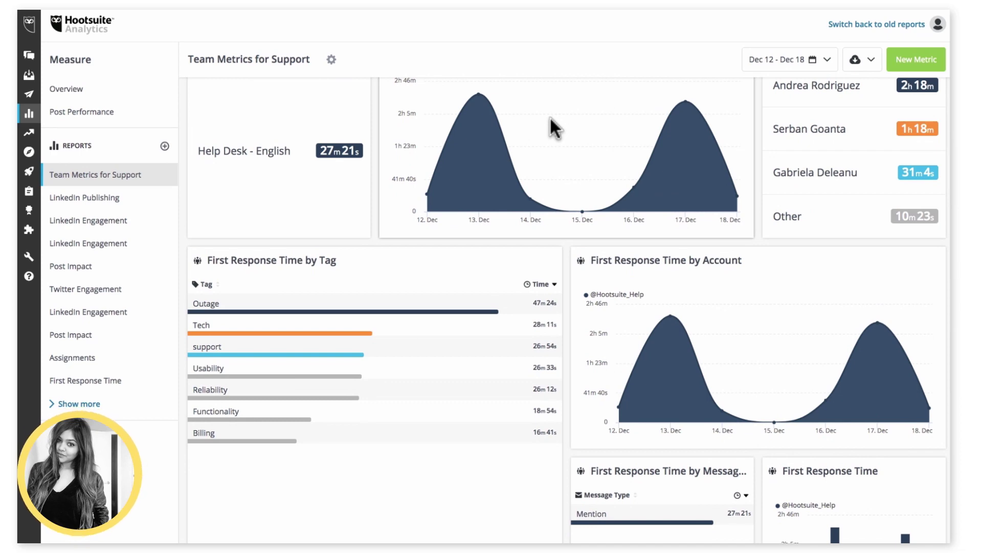
{"action": "scroll", "coordinate": [550, 115], "scroll_direction": "down", "scroll_amount": 10}
{"action": "scroll", "coordinate": [551, 118], "scroll_direction": "down", "scroll_amount": 18}
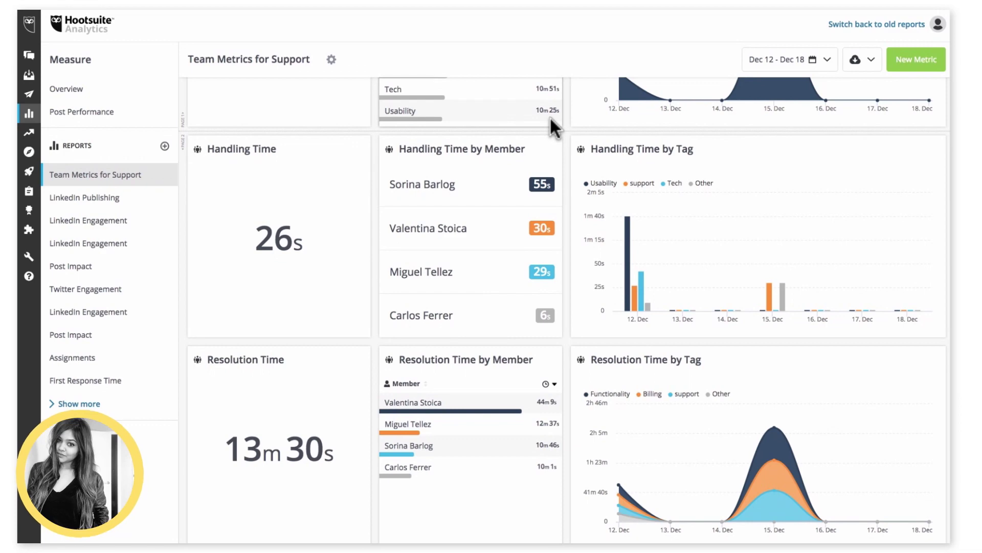
{"action": "scroll", "coordinate": [550, 118], "scroll_direction": "up", "scroll_amount": 10}
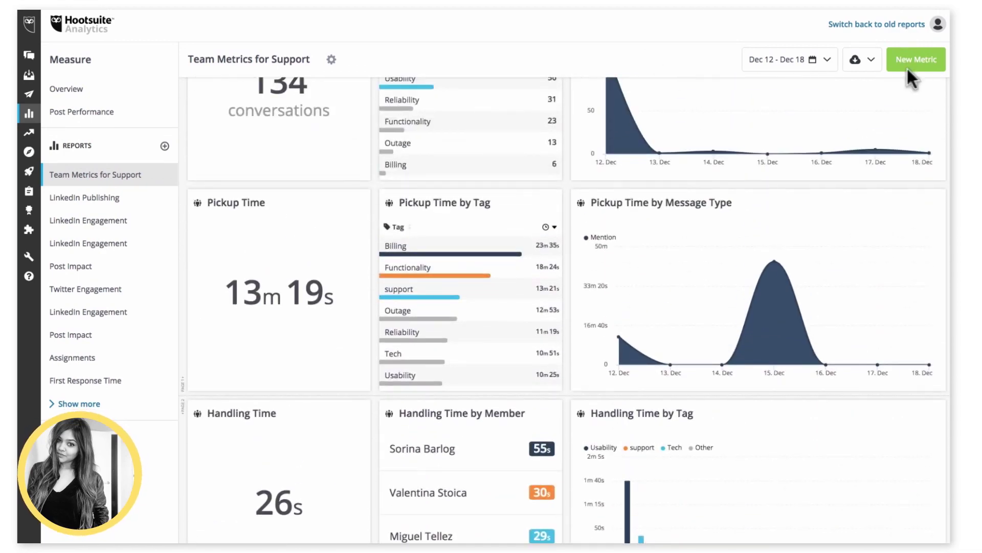
{"action": "scroll", "coordinate": [692, 176], "scroll_direction": "up", "scroll_amount": 20}
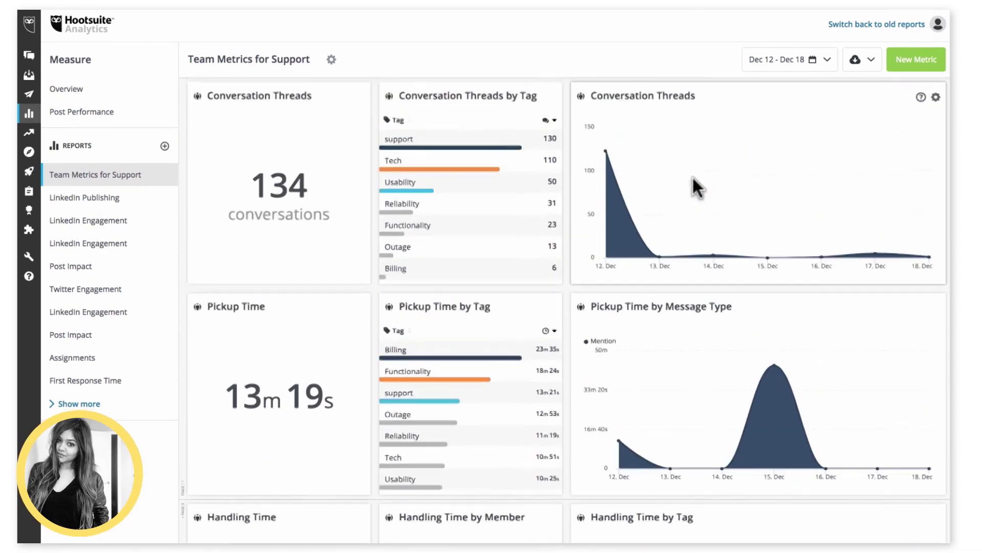
{"action": "scroll", "coordinate": [695, 180], "scroll_direction": "up", "scroll_amount": 1}
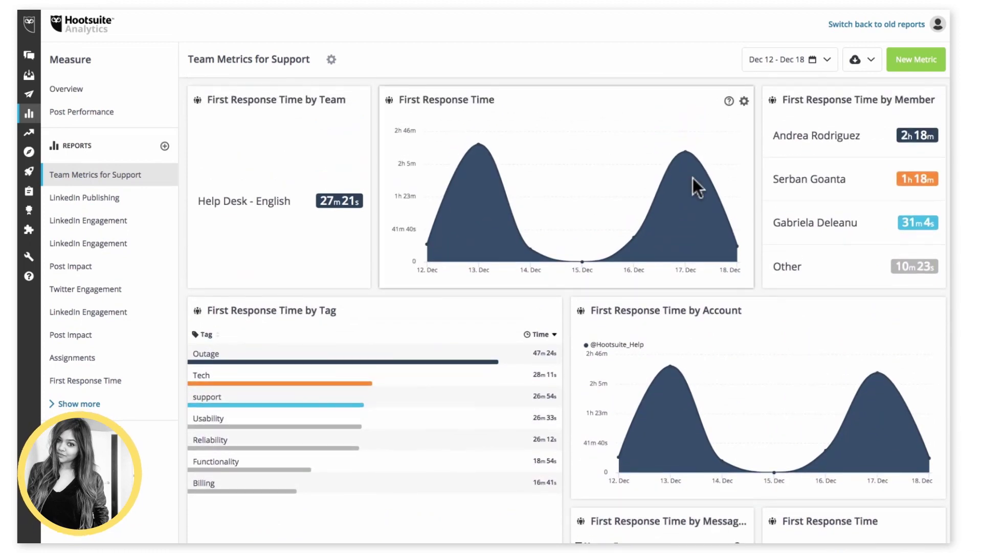
{"action": "mouse_move", "coordinate": [489, 171]}
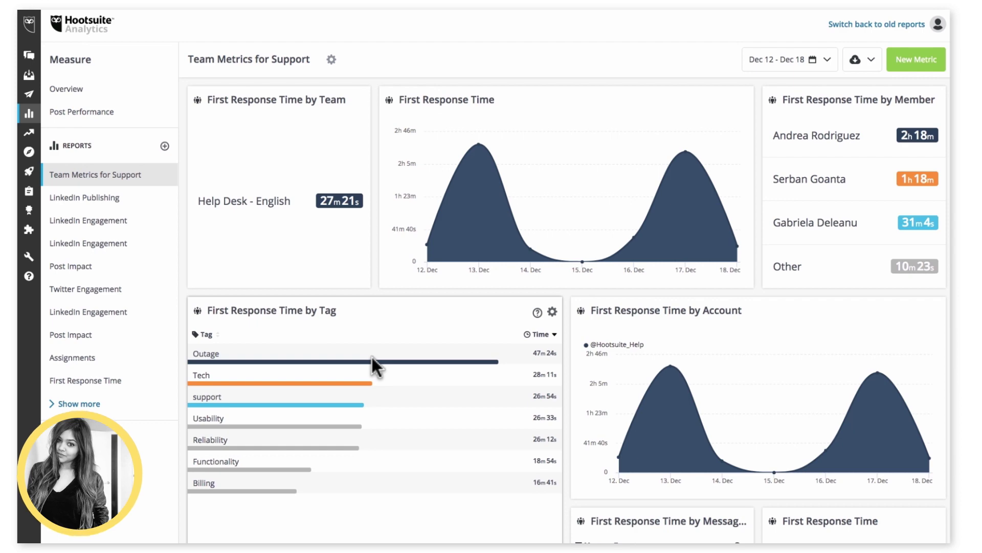
Examine the pickup, handling and resolution time metrics by member and tag, then go back to First Response Time by Tag.
{"action": "scroll", "coordinate": [372, 357], "scroll_direction": "down", "scroll_amount": 13}
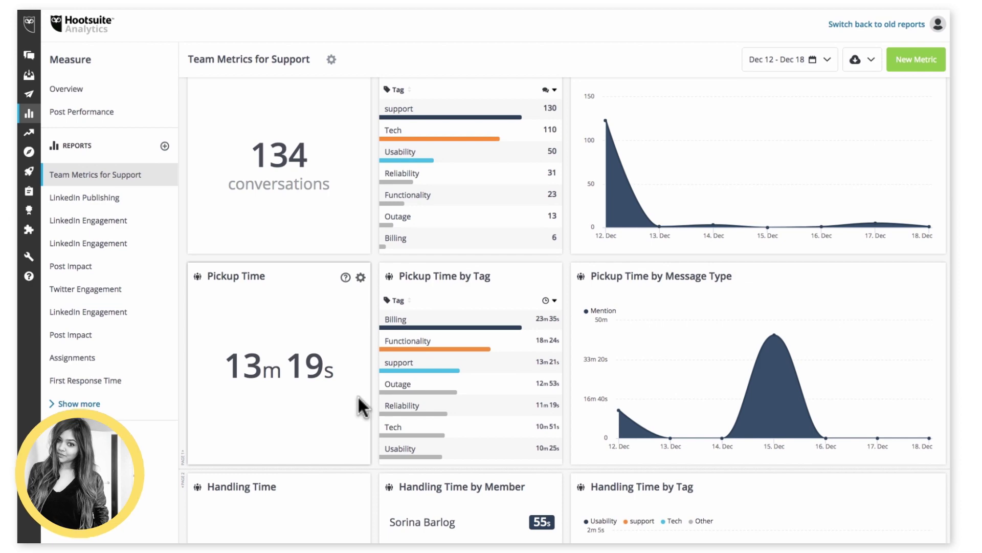
{"action": "scroll", "coordinate": [358, 396], "scroll_direction": "down", "scroll_amount": 2}
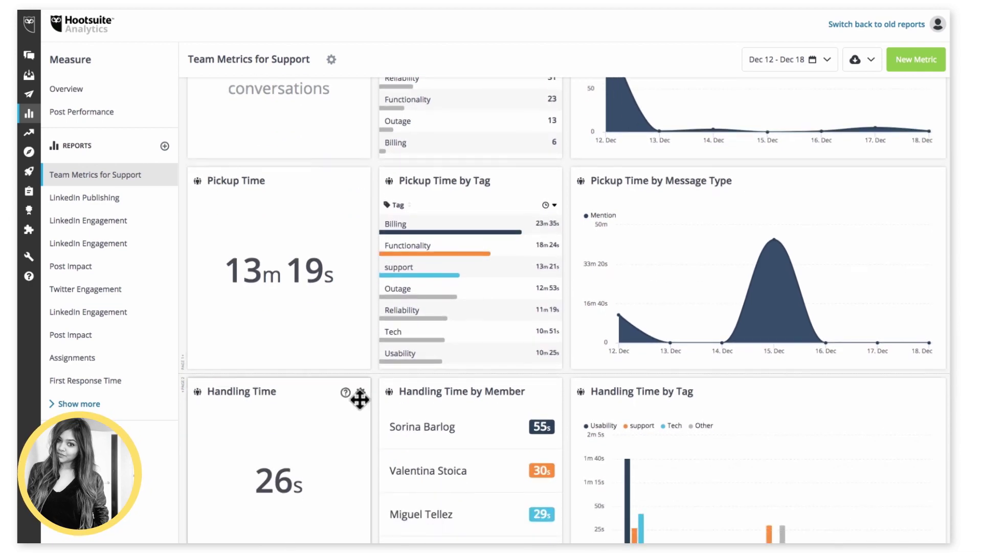
{"action": "scroll", "coordinate": [358, 396], "scroll_direction": "down", "scroll_amount": 1}
{"action": "scroll", "coordinate": [358, 395], "scroll_direction": "down", "scroll_amount": 1}
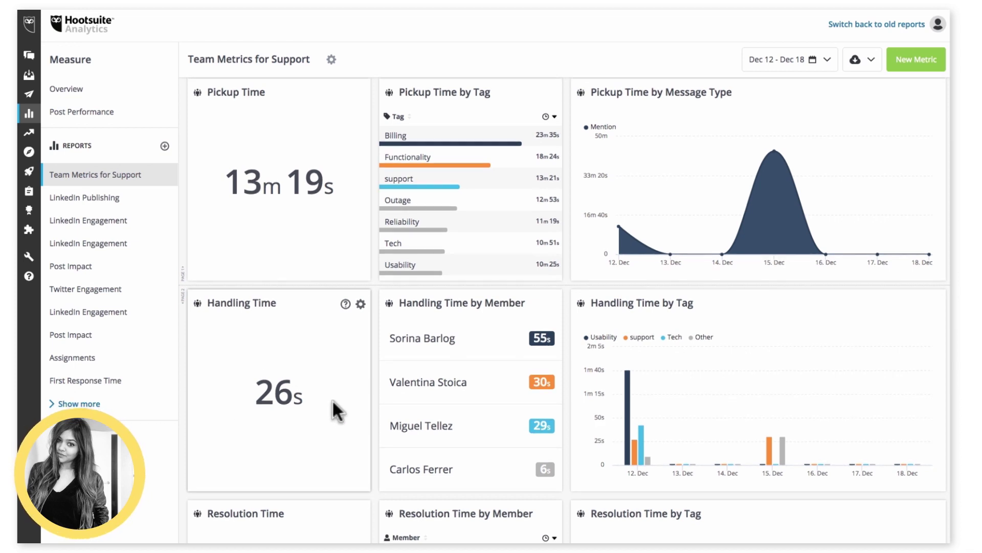
{"action": "mouse_move", "coordinate": [259, 399]}
{"action": "scroll", "coordinate": [259, 401], "scroll_direction": "down", "scroll_amount": 3}
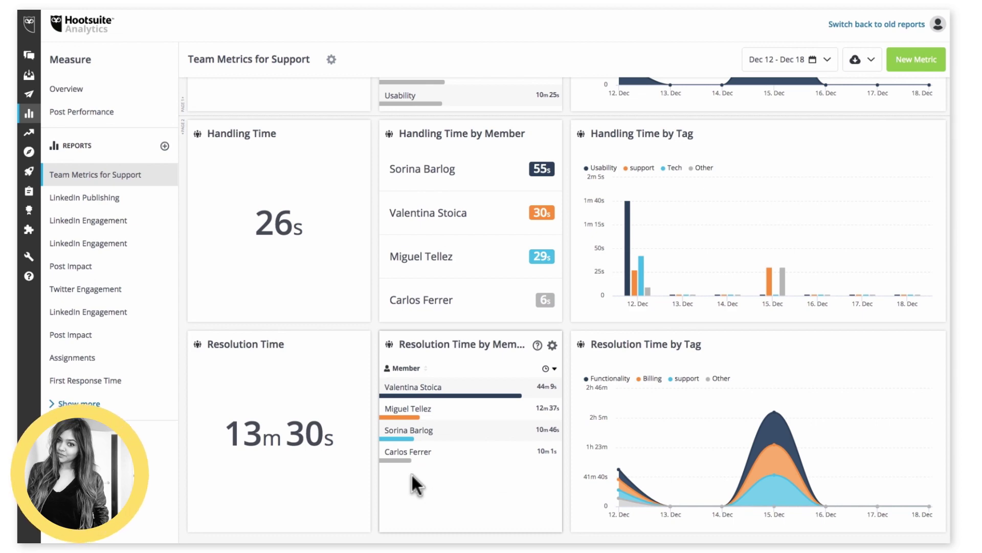
{"action": "scroll", "coordinate": [542, 455], "scroll_direction": "up", "scroll_amount": 15}
{"action": "scroll", "coordinate": [547, 463], "scroll_direction": "up", "scroll_amount": 5}
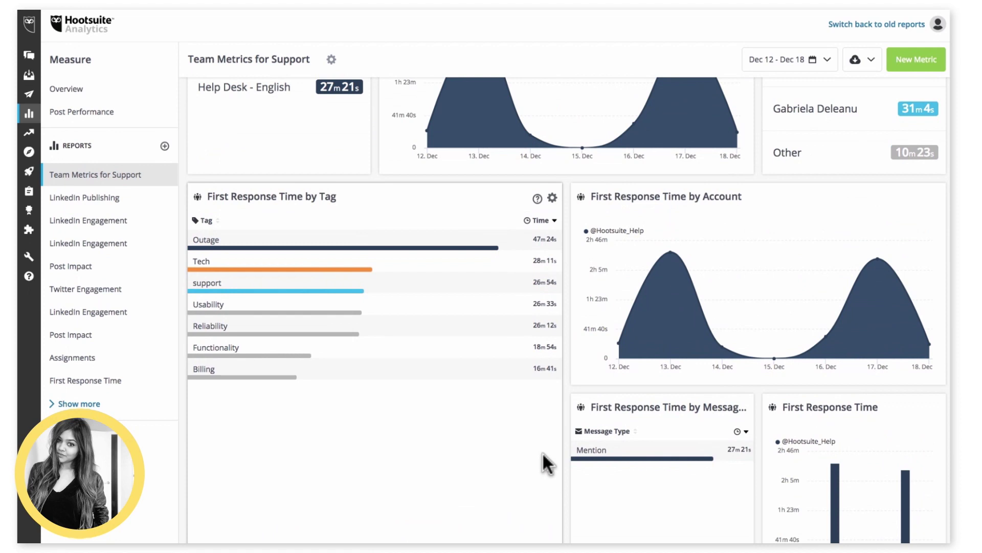
{"action": "scroll", "coordinate": [542, 452], "scroll_direction": "up", "scroll_amount": 1}
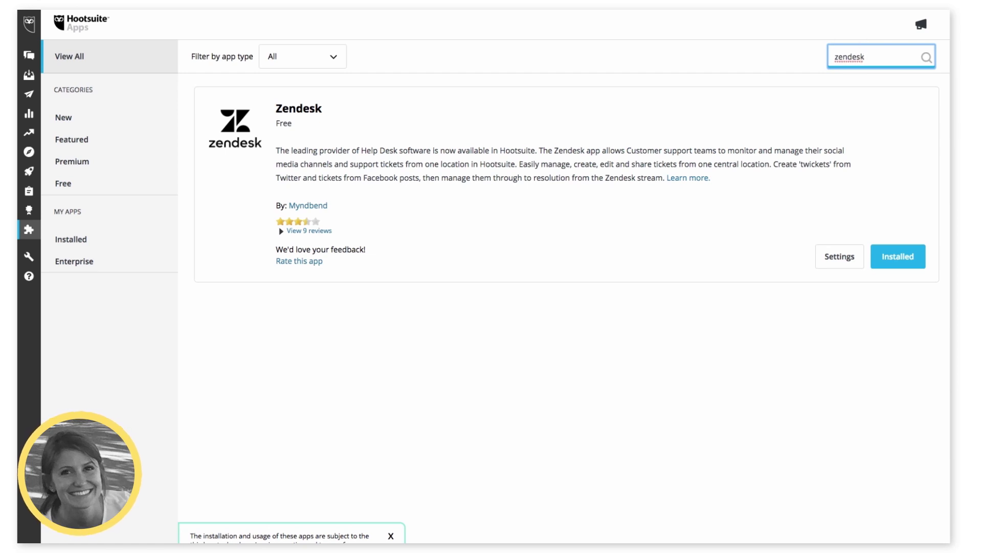
Return to the streams and send the Spanish mention requesting an invoice copy to the Zendesk plugin.
{"action": "left_click", "coordinate": [30, 58]}
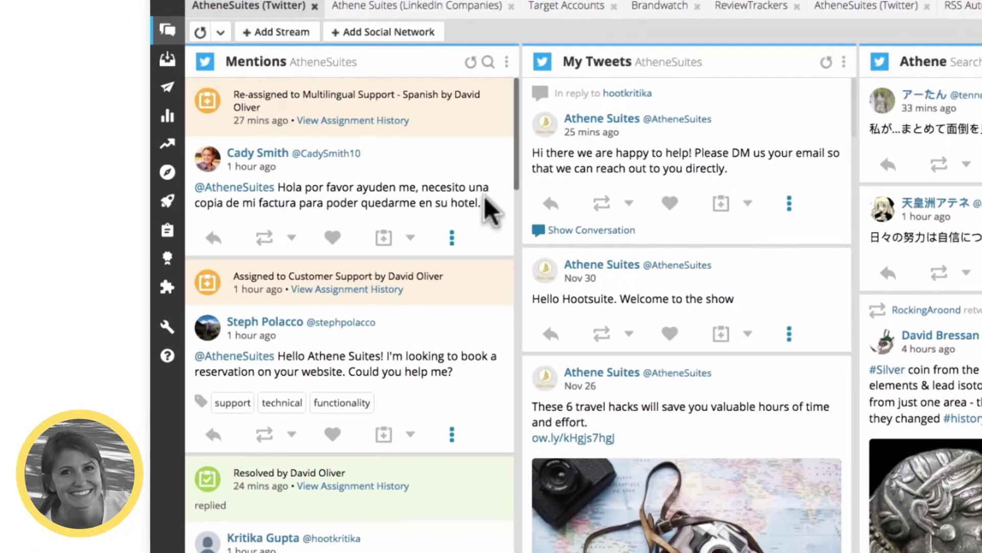
{"action": "left_click", "coordinate": [452, 237]}
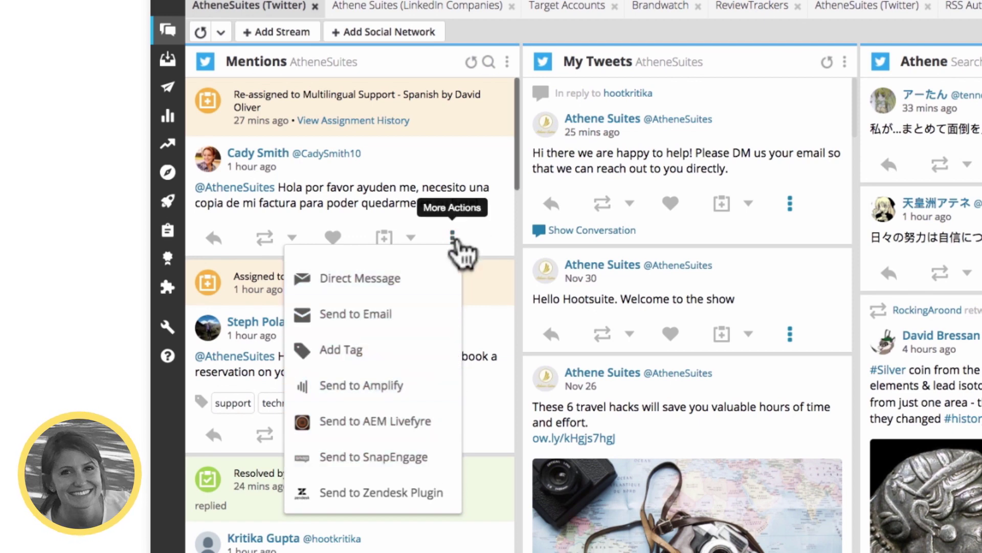
{"action": "left_click", "coordinate": [417, 499]}
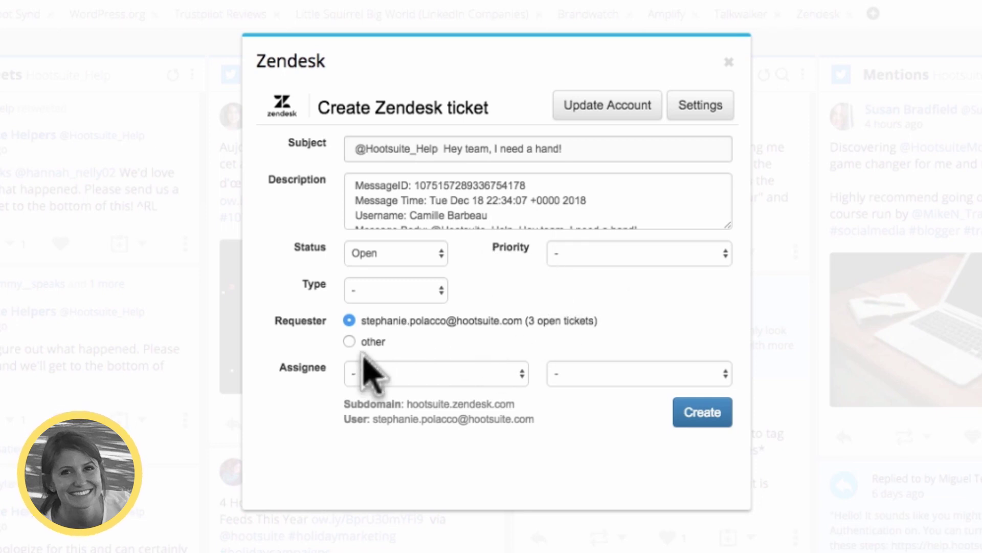
Set the Zendesk ticket's type to Question and its priority to Normal.
{"action": "left_click", "coordinate": [454, 369]}
{"action": "left_click", "coordinate": [452, 370]}
{"action": "left_click", "coordinate": [439, 291]}
{"action": "key", "text": "Escape"}
{"action": "left_click", "coordinate": [613, 252]}
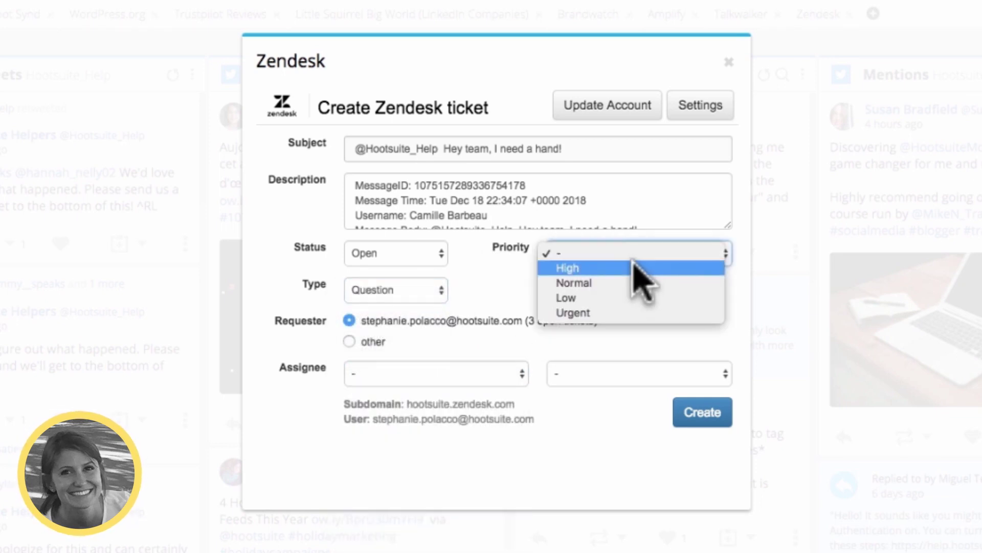
{"action": "left_click", "coordinate": [635, 281]}
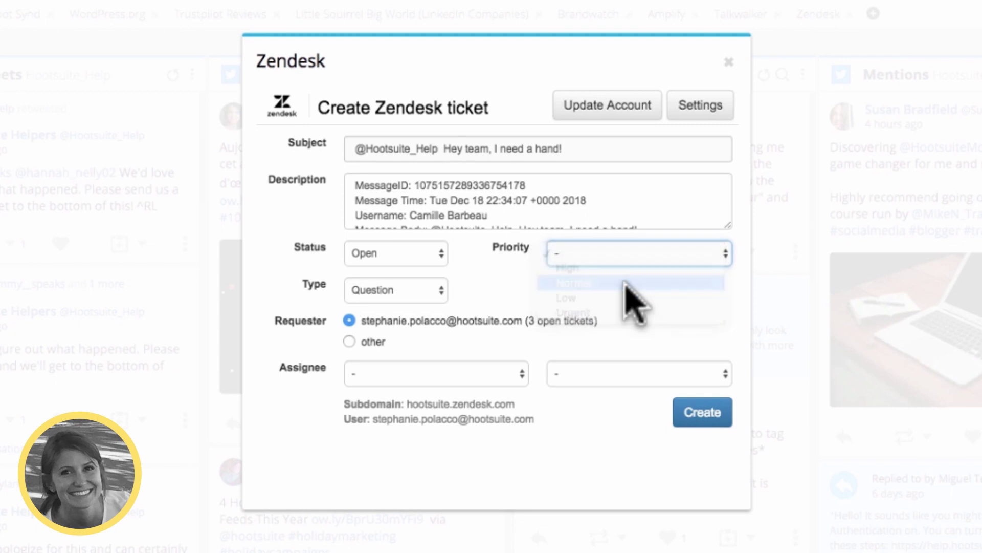
Assign the Zendesk ticket to the Technical group and a support agent in it, and create the ticket.
{"action": "left_click", "coordinate": [486, 373]}
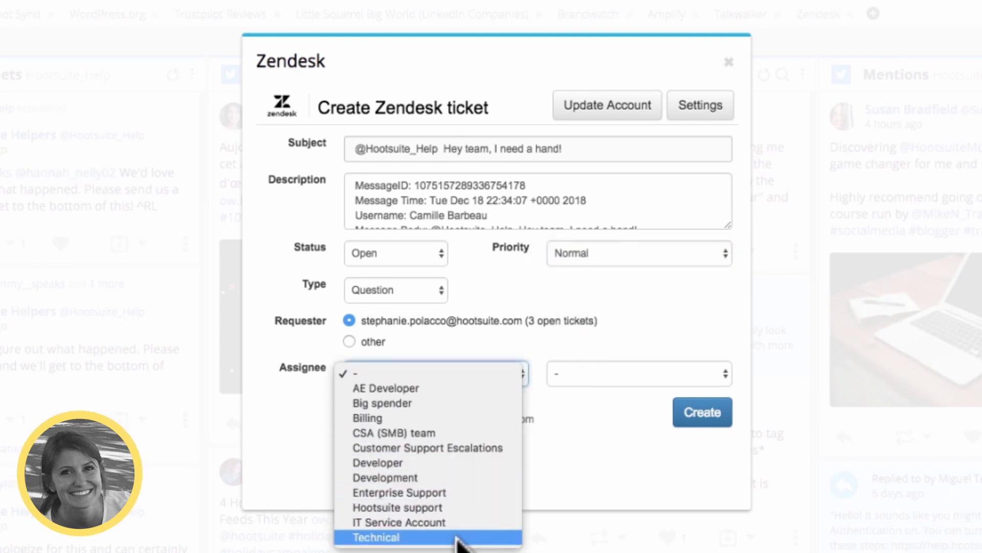
{"action": "left_click", "coordinate": [462, 539]}
{"action": "left_click", "coordinate": [607, 370]}
{"action": "scroll", "coordinate": [639, 461], "scroll_direction": "down", "scroll_amount": 15}
{"action": "left_click", "coordinate": [701, 454]}
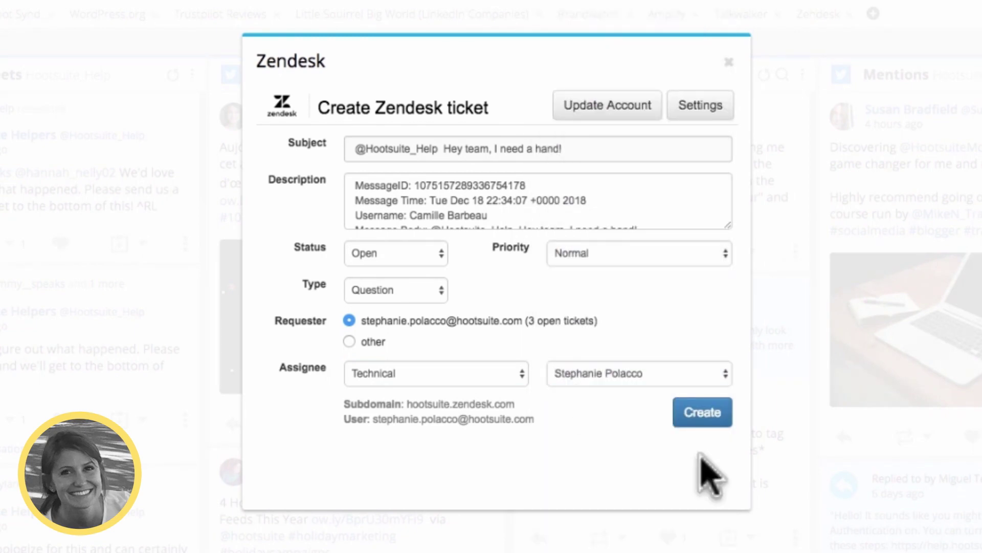
{"action": "left_click", "coordinate": [703, 416]}
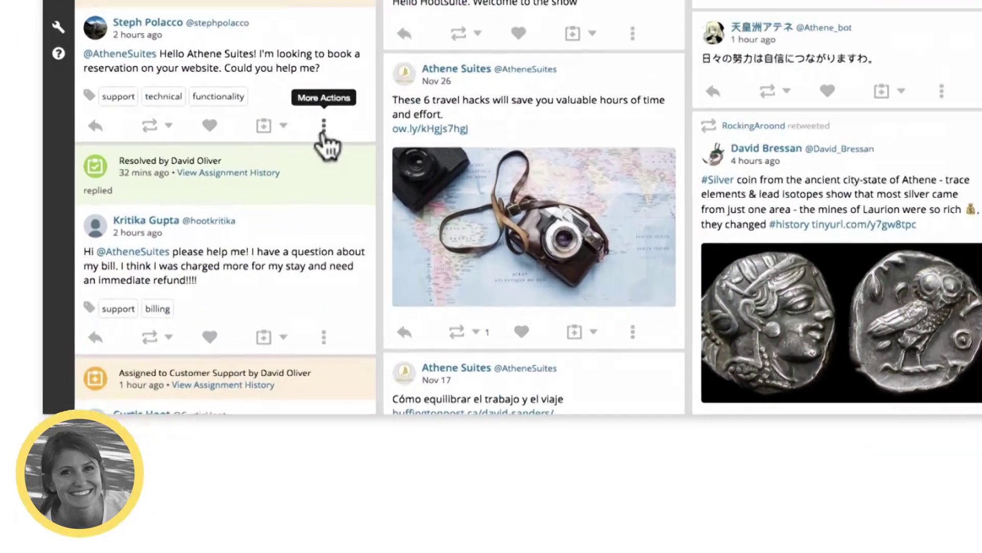
Show the additional actions for the mention about booking a reservation on the website.
{"action": "left_click", "coordinate": [225, 330]}
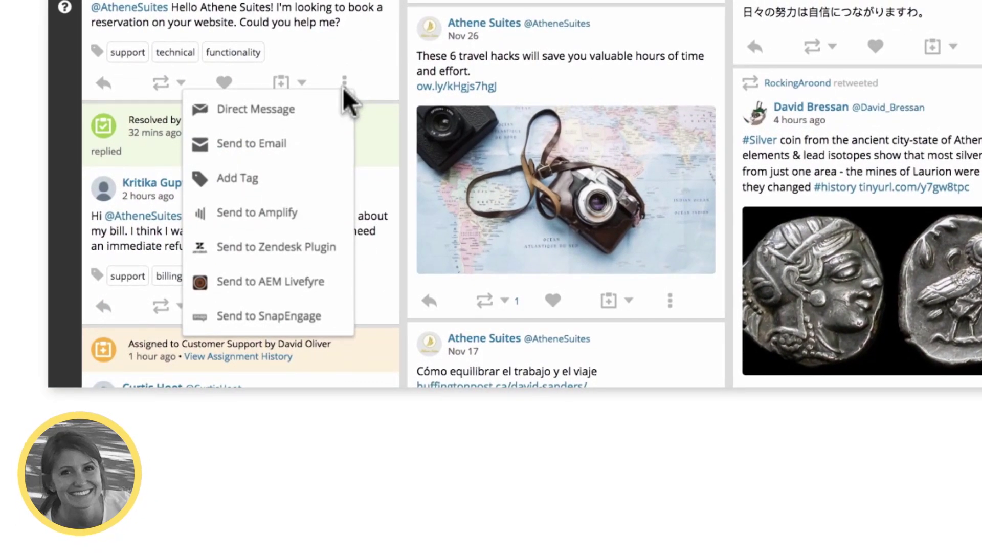